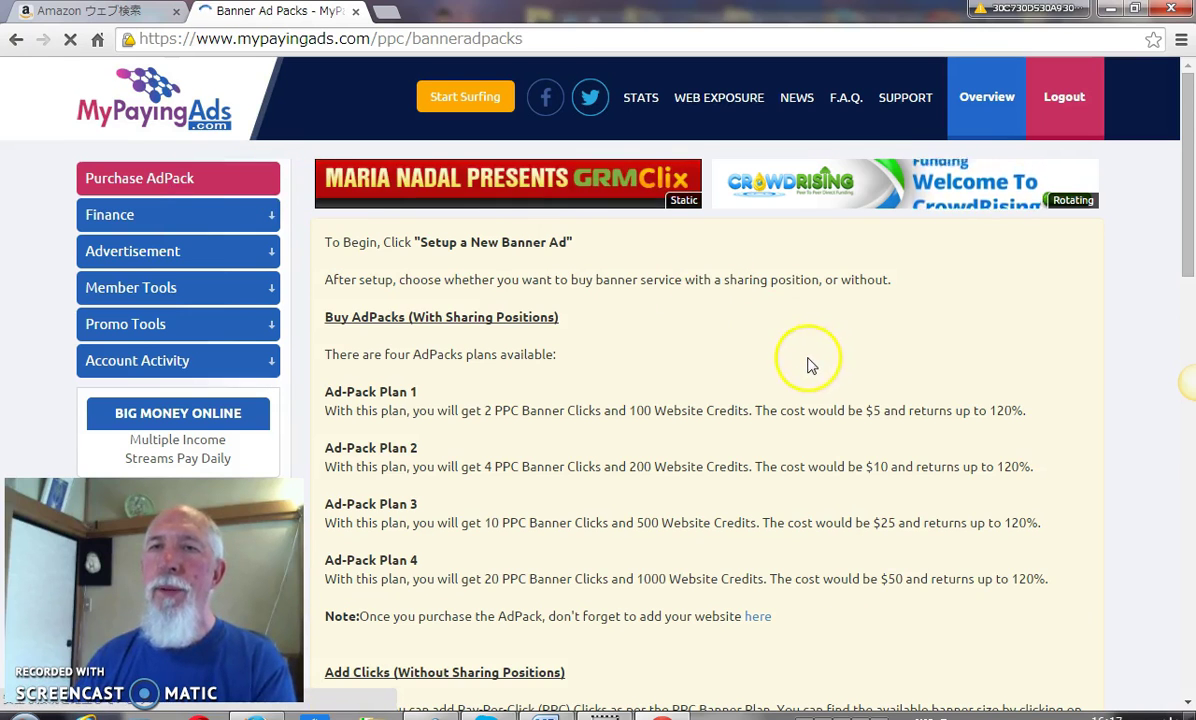
Scroll down the Banner Ad Packs page to the PPC table listing paused banners 14619 and 2539
{"action": "scroll", "coordinate": [810, 360], "scroll_direction": "down", "scroll_amount": 1}
{"action": "scroll", "coordinate": [810, 365], "scroll_direction": "down", "scroll_amount": 1}
{"action": "scroll", "coordinate": [808, 365], "scroll_direction": "down", "scroll_amount": 1}
{"action": "scroll", "coordinate": [805, 364], "scroll_direction": "down", "scroll_amount": 2}
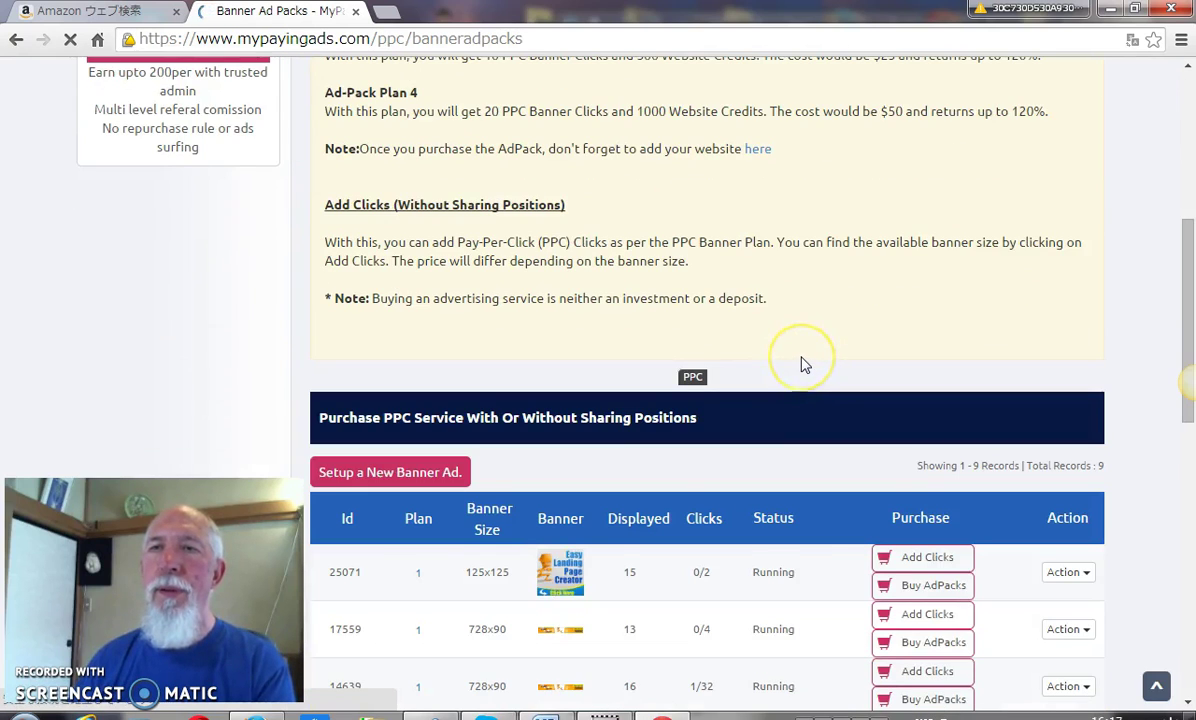
{"action": "scroll", "coordinate": [805, 365], "scroll_direction": "down", "scroll_amount": 1}
{"action": "scroll", "coordinate": [805, 365], "scroll_direction": "down", "scroll_amount": 1}
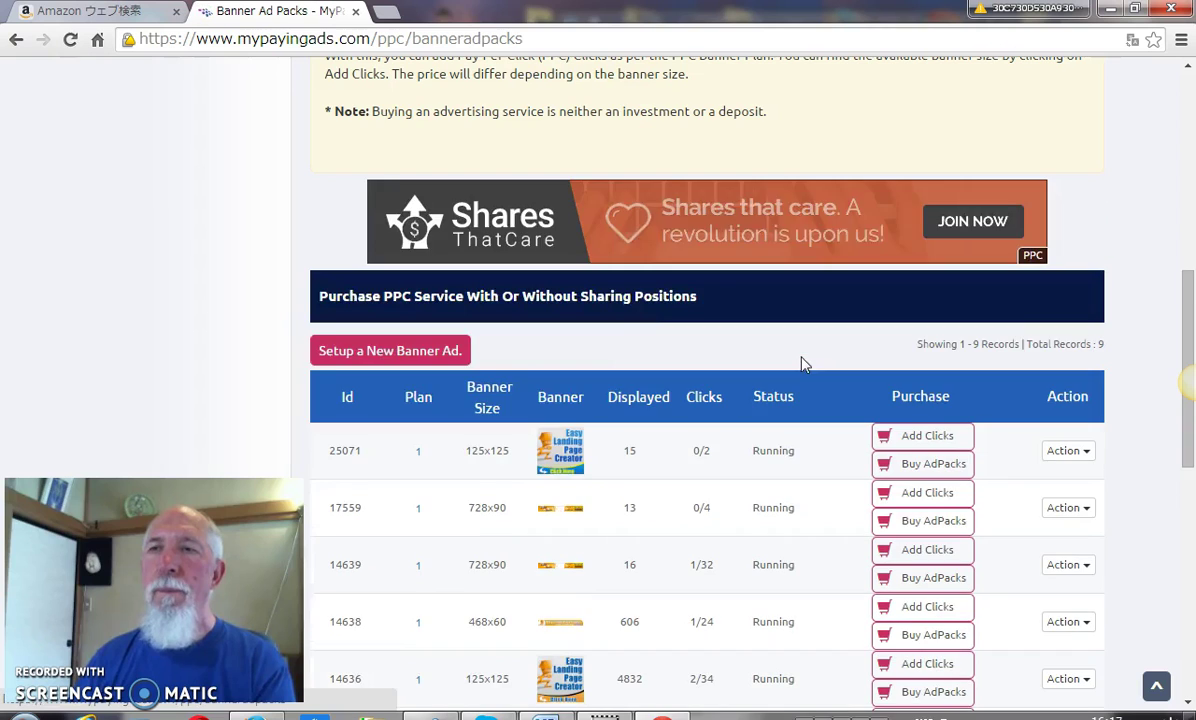
{"action": "scroll", "coordinate": [805, 365], "scroll_direction": "down", "scroll_amount": 1}
{"action": "scroll", "coordinate": [805, 365], "scroll_direction": "down", "scroll_amount": 1}
{"action": "scroll", "coordinate": [805, 365], "scroll_direction": "down", "scroll_amount": 1}
{"action": "scroll", "coordinate": [805, 365], "scroll_direction": "down", "scroll_amount": 1}
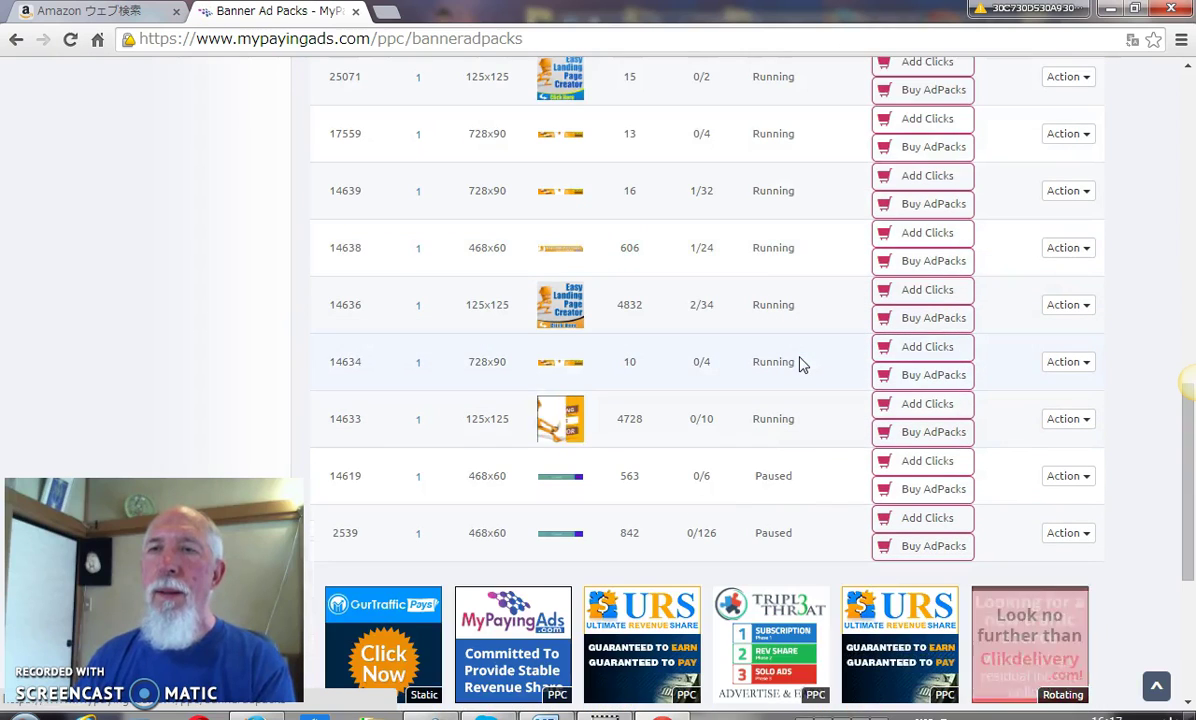
{"action": "scroll", "coordinate": [805, 365], "scroll_direction": "down", "scroll_amount": 1}
{"action": "scroll", "coordinate": [805, 365], "scroll_direction": "down", "scroll_amount": 1}
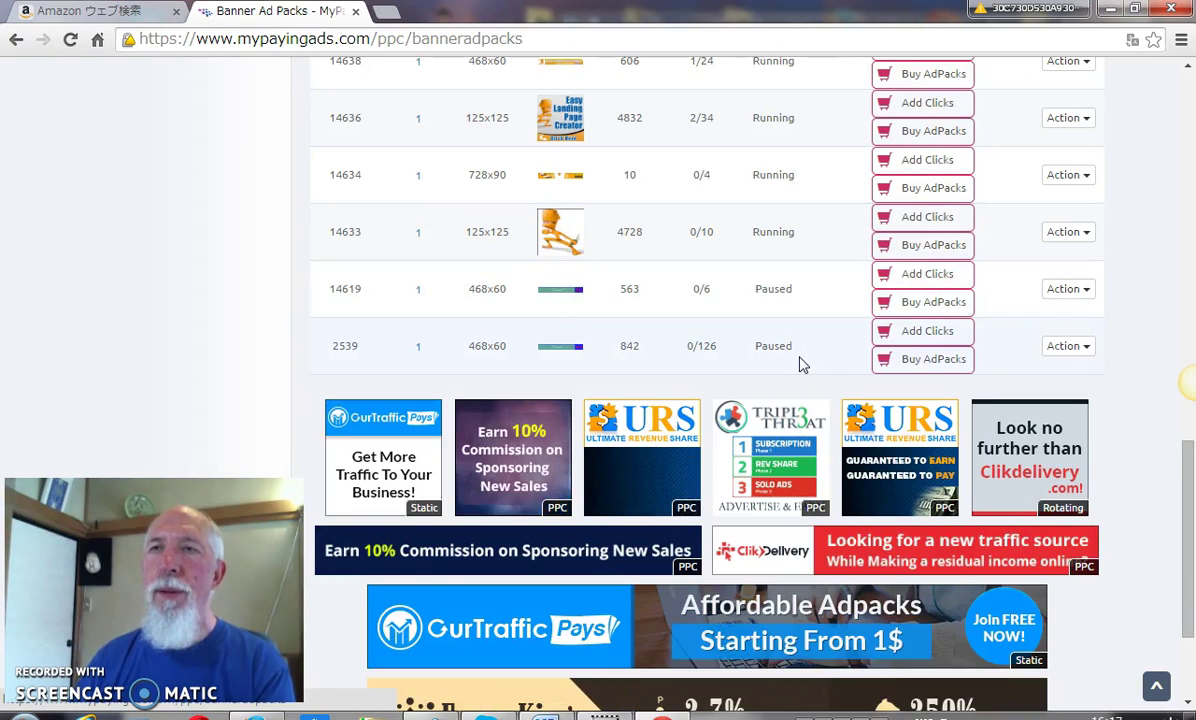
{"action": "scroll", "coordinate": [800, 365], "scroll_direction": "down", "scroll_amount": 1}
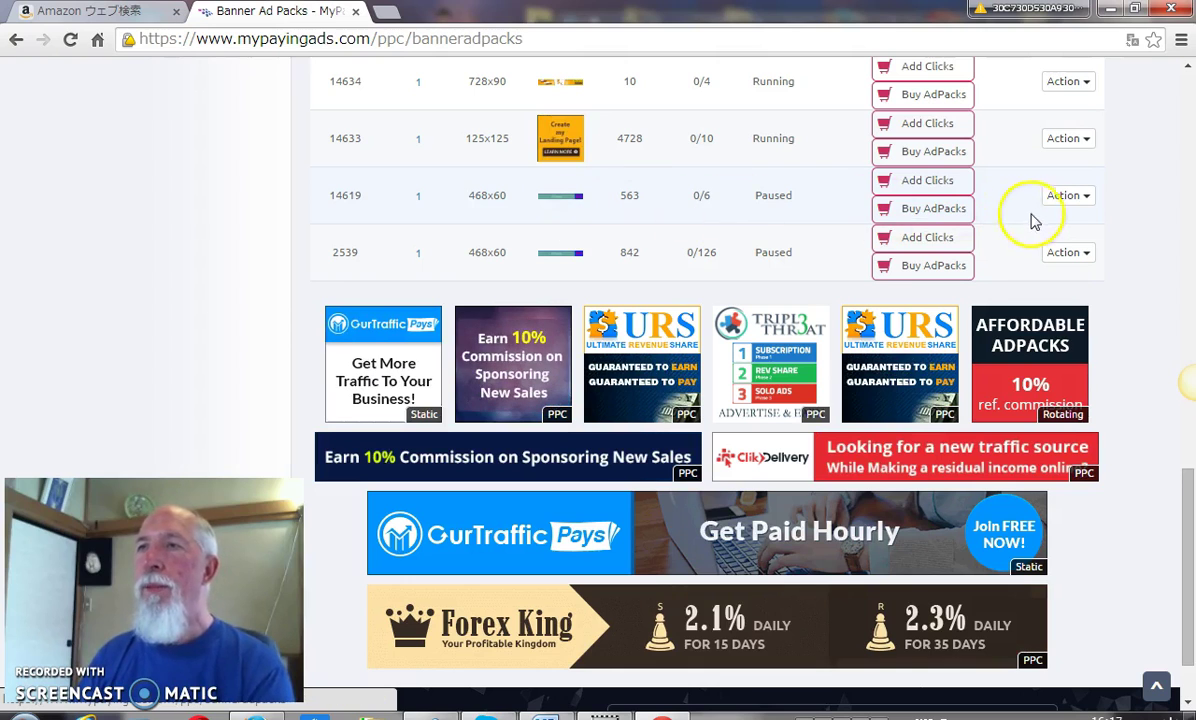
Open banner 14619 in Edit PPC and bring its title and URL fields into view
{"action": "left_click", "coordinate": [1087, 198]}
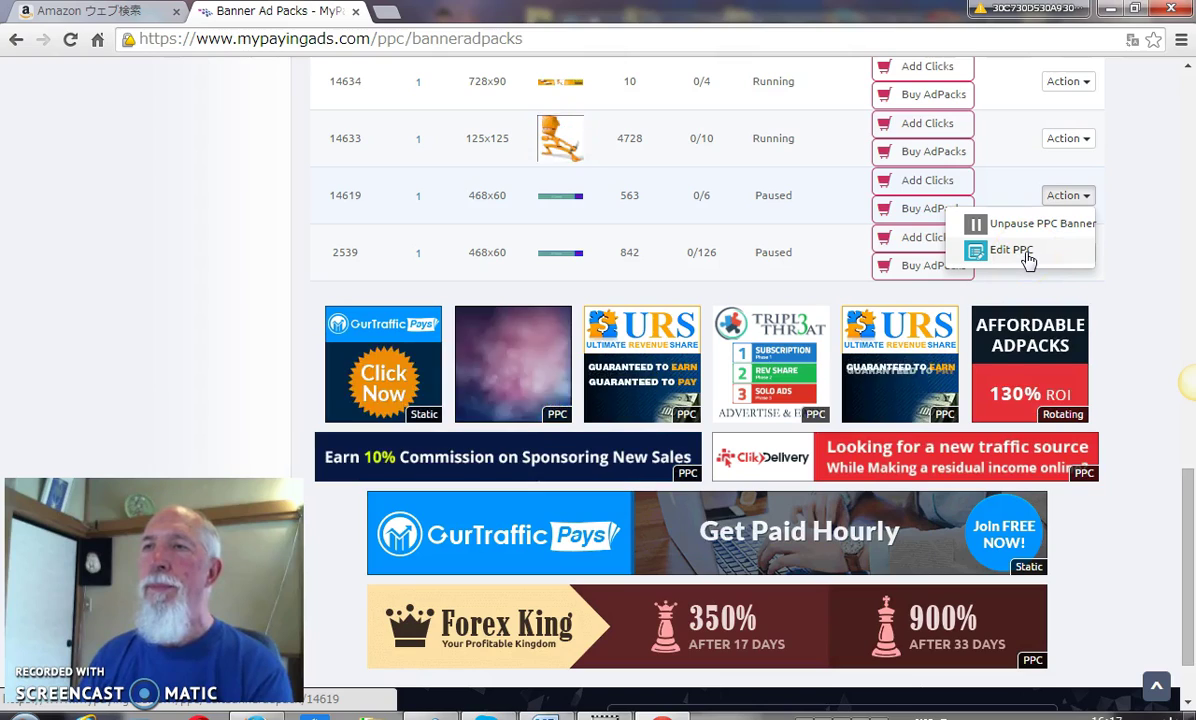
{"action": "left_click", "coordinate": [1027, 254]}
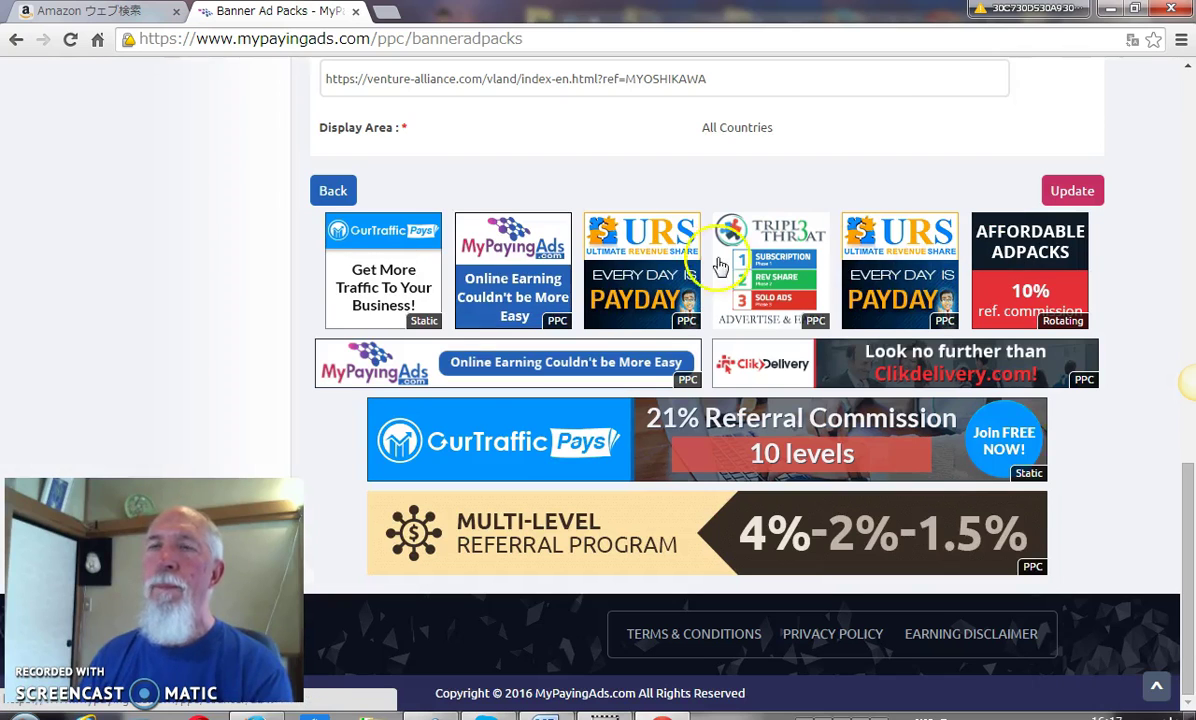
{"action": "scroll", "coordinate": [120, 410], "scroll_direction": "up", "scroll_amount": 1}
{"action": "scroll", "coordinate": [120, 410], "scroll_direction": "up", "scroll_amount": 1}
{"action": "scroll", "coordinate": [122, 412], "scroll_direction": "up", "scroll_amount": 2}
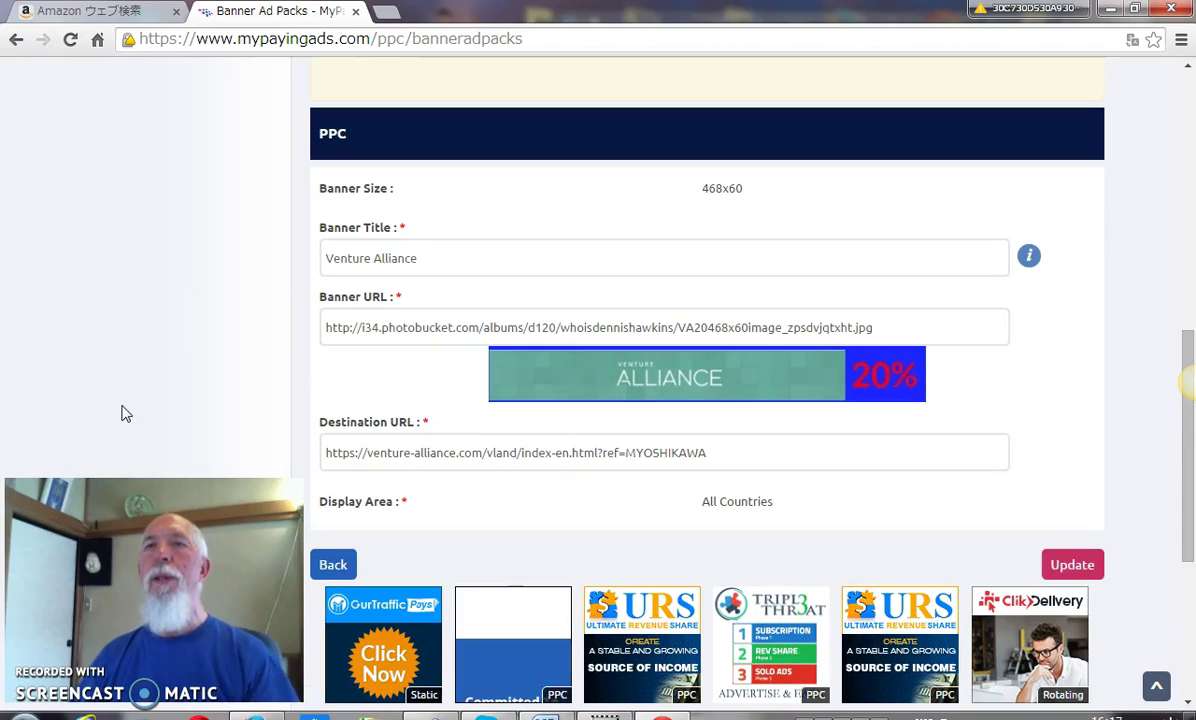
Replace banner 14619's title 'Venture Alliance' with 'elpc2'
{"action": "left_click", "coordinate": [493, 273]}
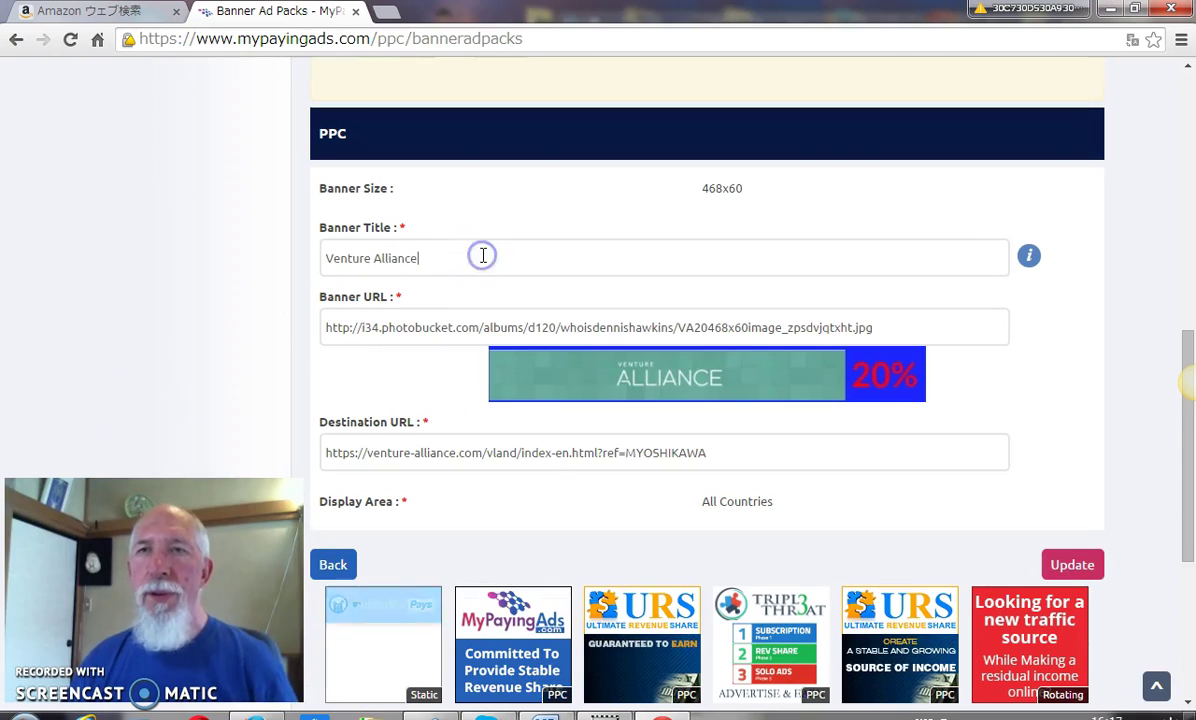
{"action": "key", "text": "BackSpace"}
{"action": "key", "text": "BackSpace"}
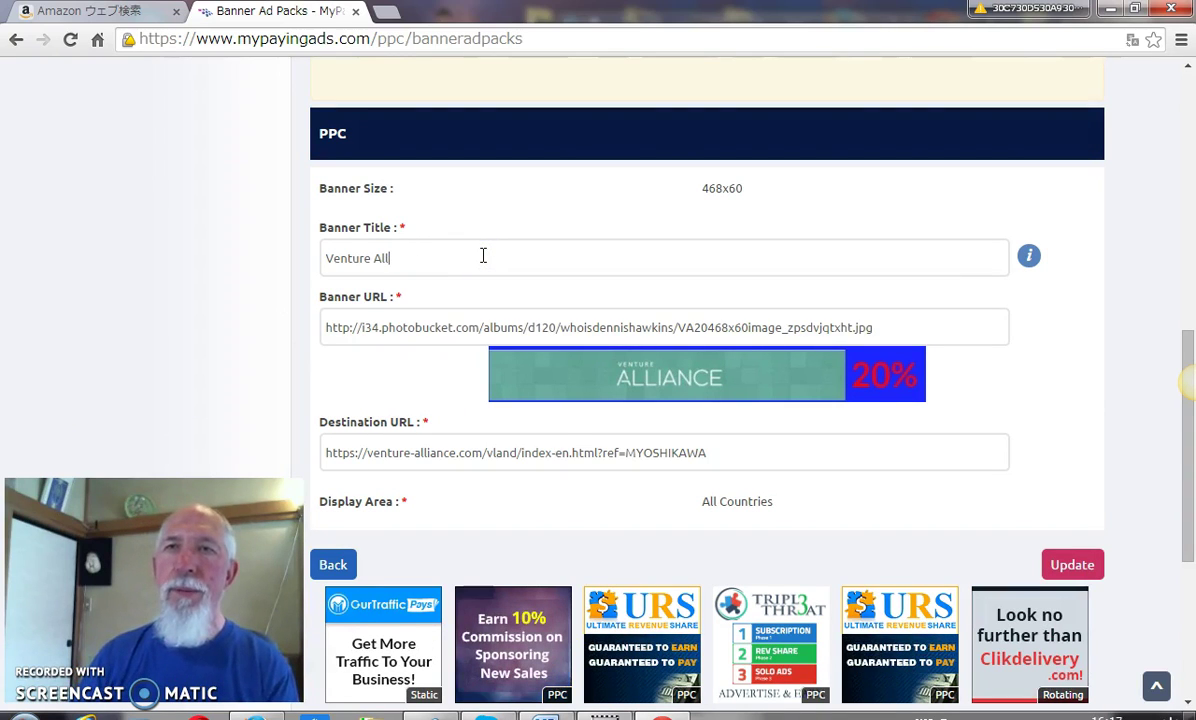
{"action": "key", "text": "BackSpace"}
{"action": "key", "text": "BackSpace"}
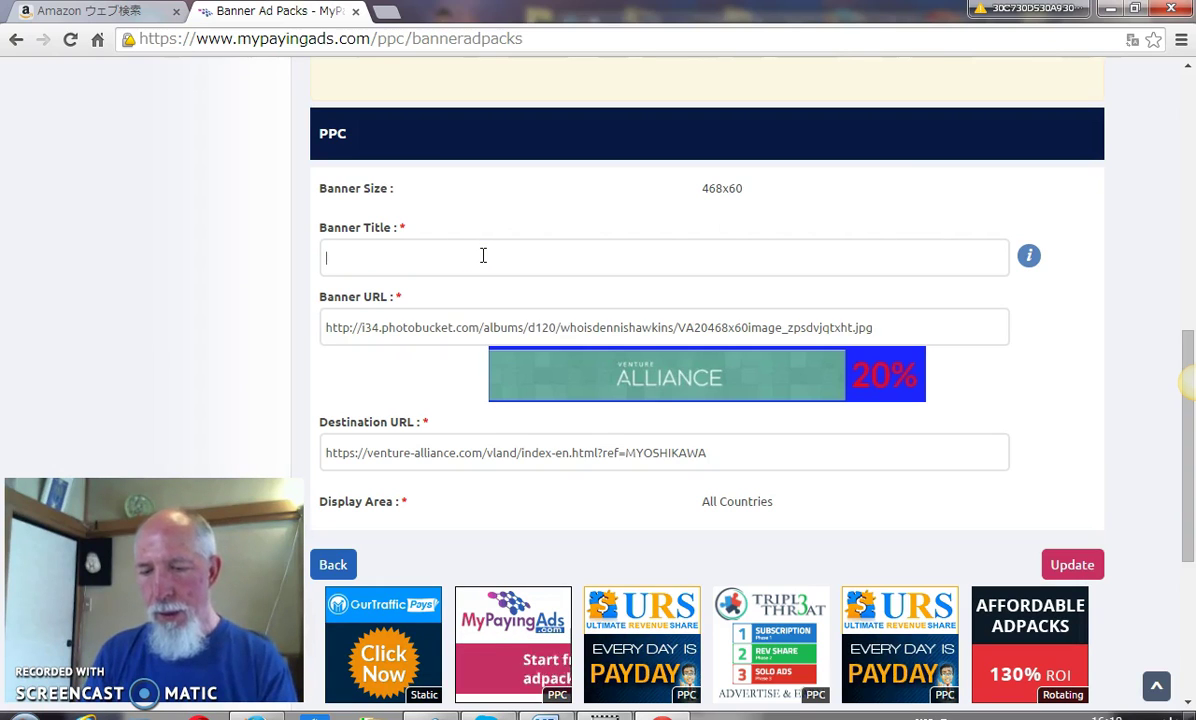
{"action": "type", "text": "e"}
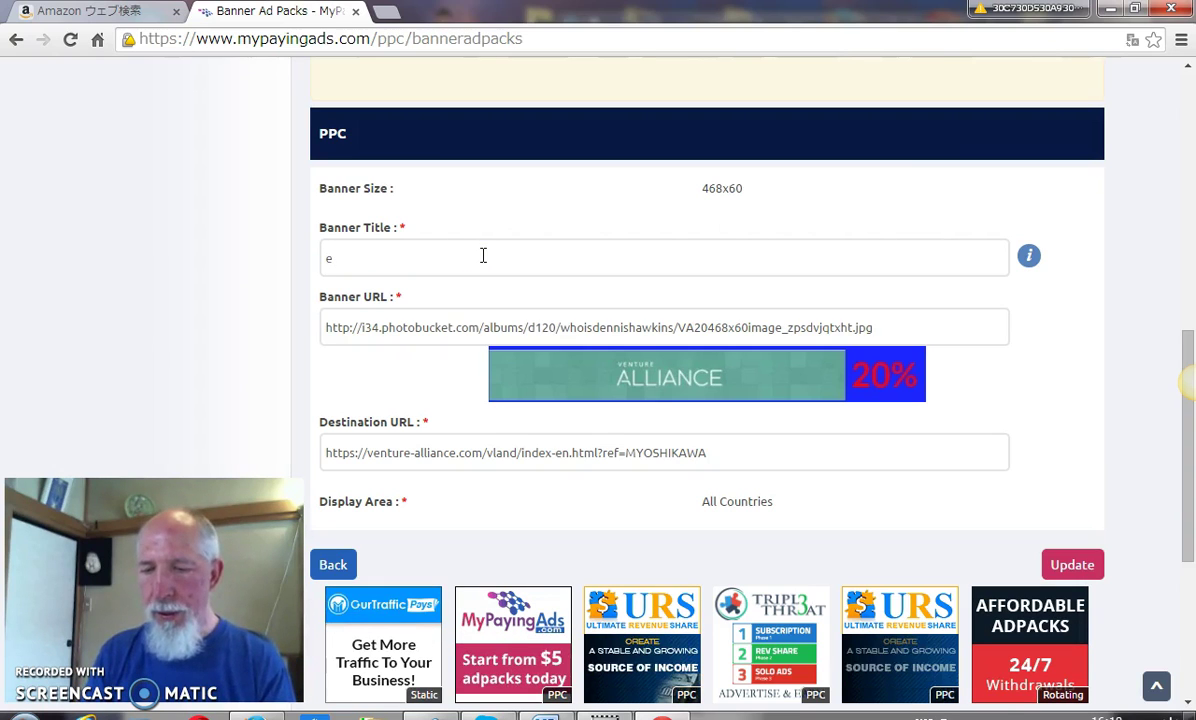
{"action": "type", "text": "lpc"}
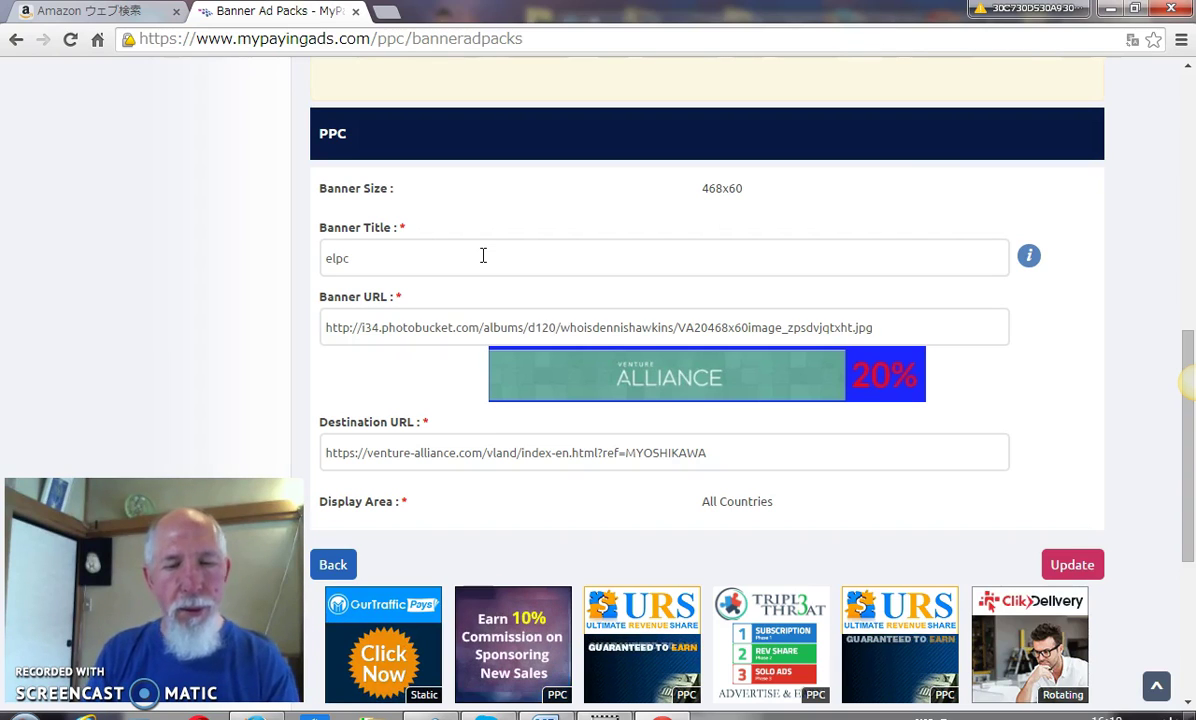
{"action": "type", "text": "2"}
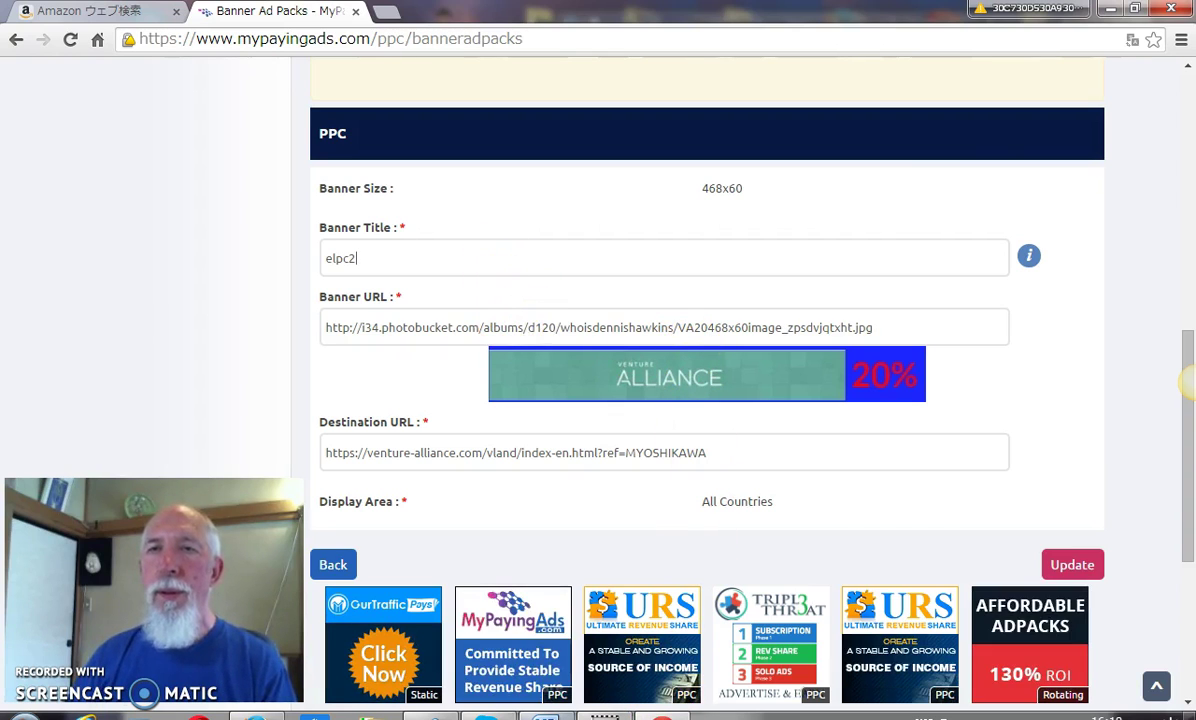
Replace the Banner URL with the banner2.gif image link copied from the Word notes
{"action": "mouse_move", "coordinate": [545, 712]}
{"action": "left_click", "coordinate": [553, 625]}
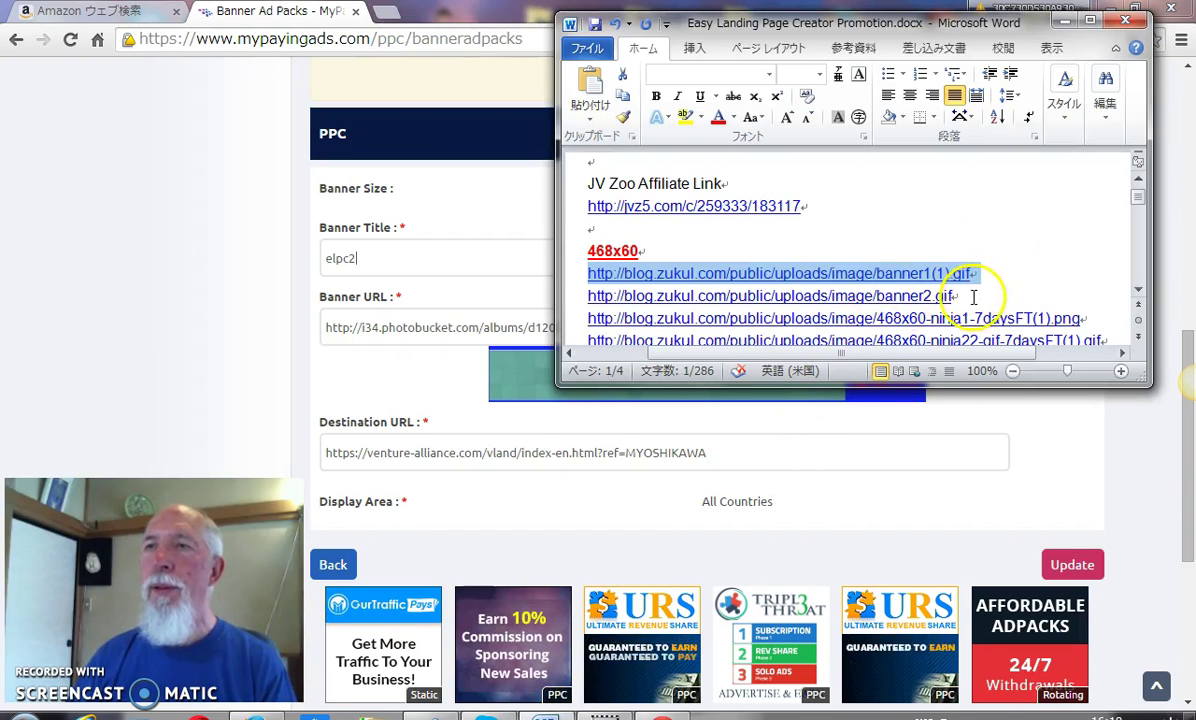
{"action": "left_click_drag", "start_coordinate": [955, 296], "coordinate": [598, 294]}
{"action": "key", "text": "ctrl+c"}
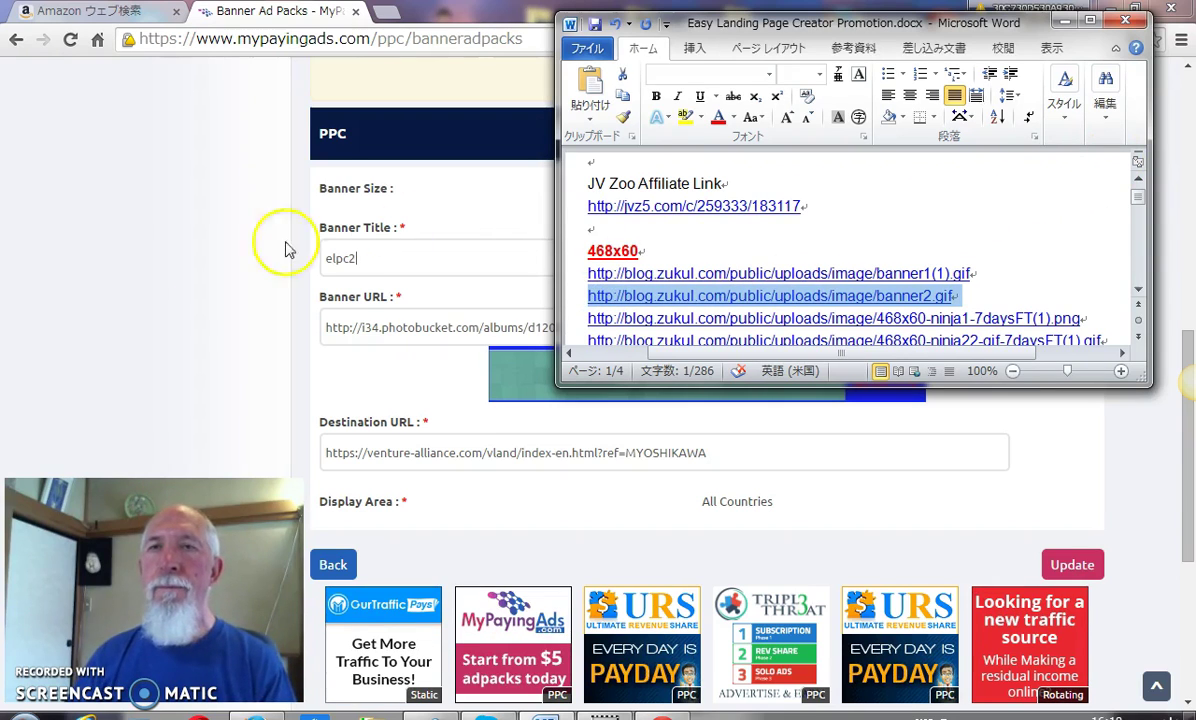
{"action": "left_click", "coordinate": [210, 270]}
{"action": "left_click_drag", "start_coordinate": [874, 327], "coordinate": [710, 328]}
{"action": "left_click_drag", "start_coordinate": [477, 321], "coordinate": [315, 321]}
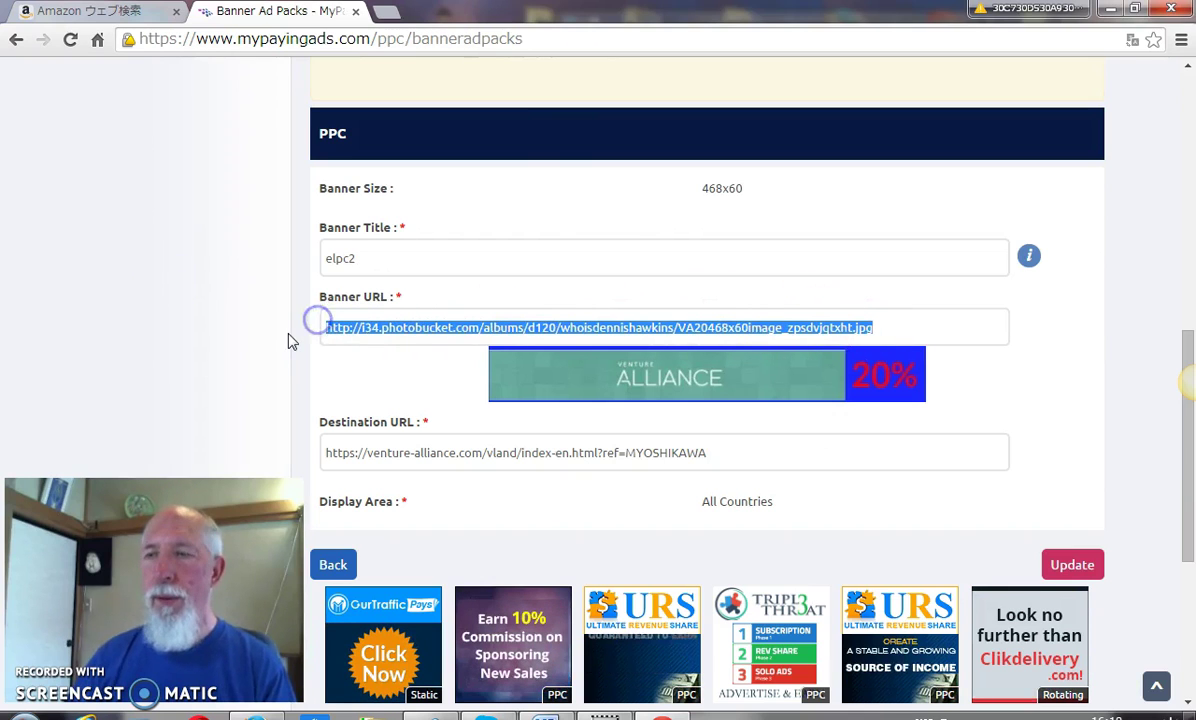
{"action": "key", "text": "BackSpace"}
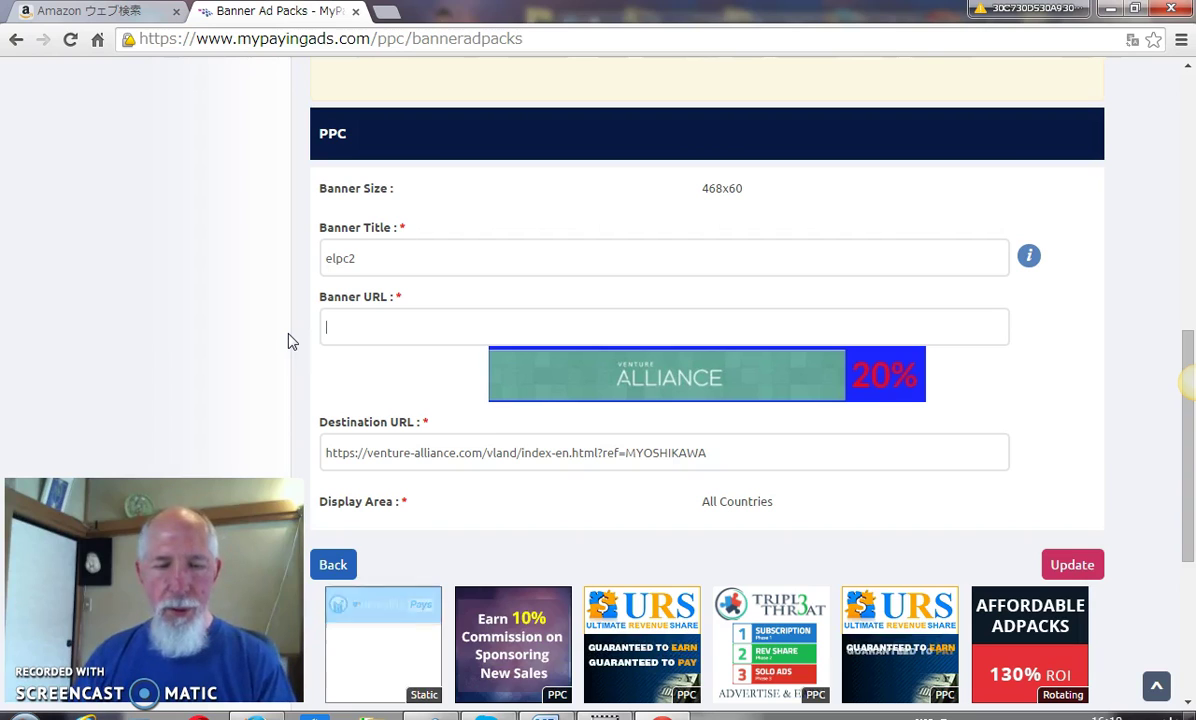
{"action": "key", "text": "ctrl+v"}
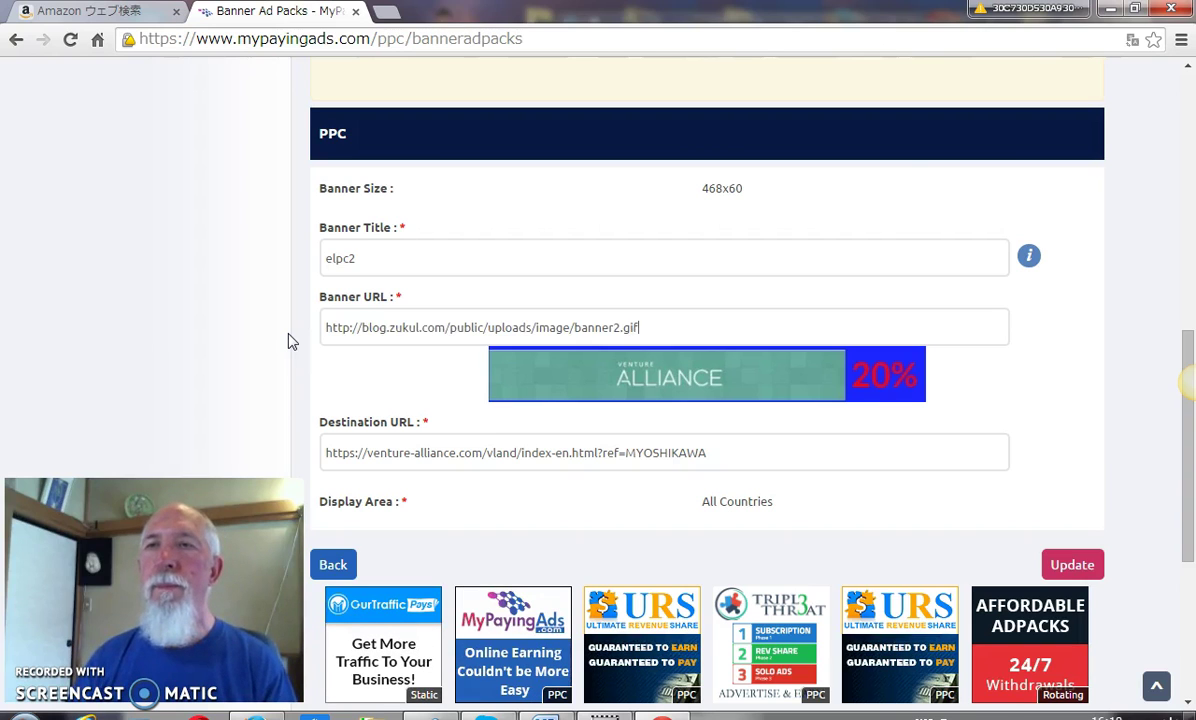
{"action": "left_click", "coordinate": [356, 447]}
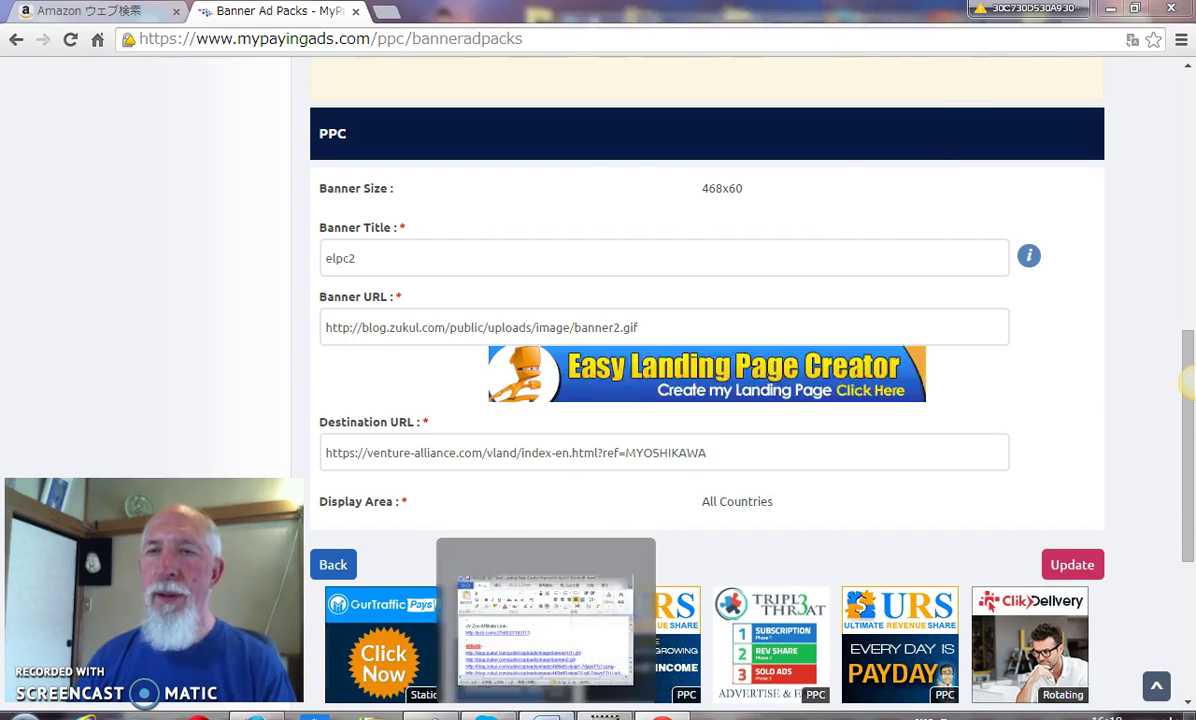
{"action": "left_click", "coordinate": [545, 712]}
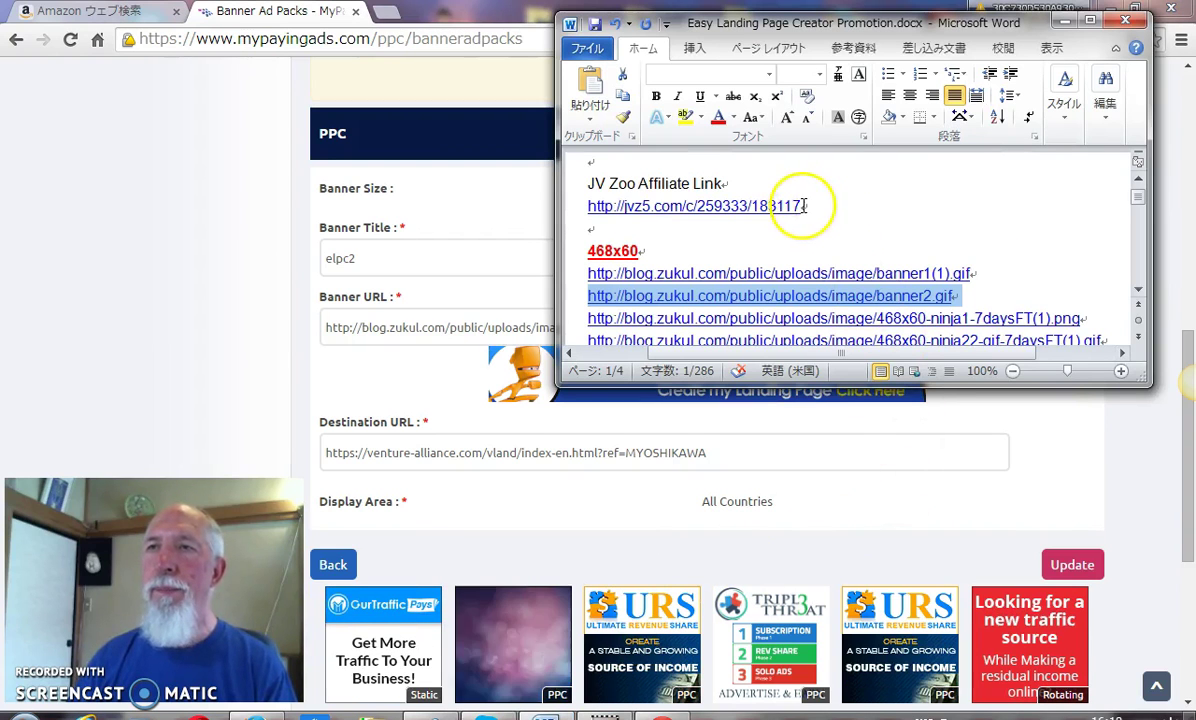
{"action": "left_click_drag", "start_coordinate": [802, 206], "coordinate": [730, 205]}
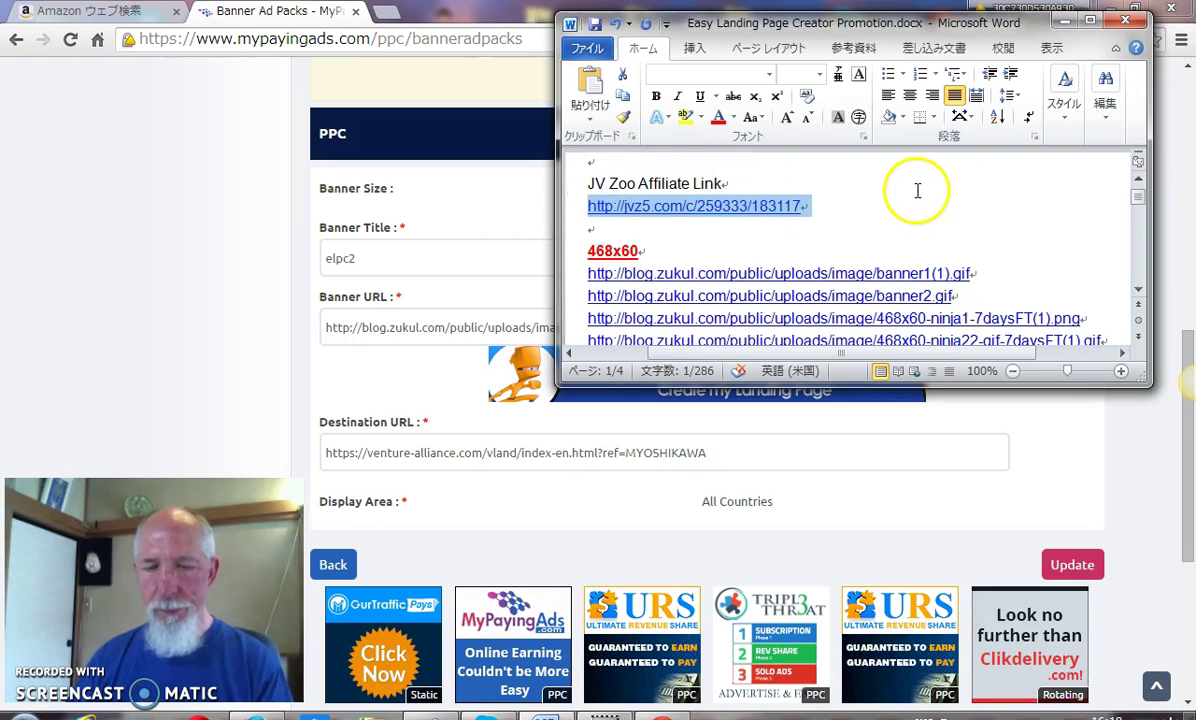
{"action": "left_click", "coordinate": [133, 330]}
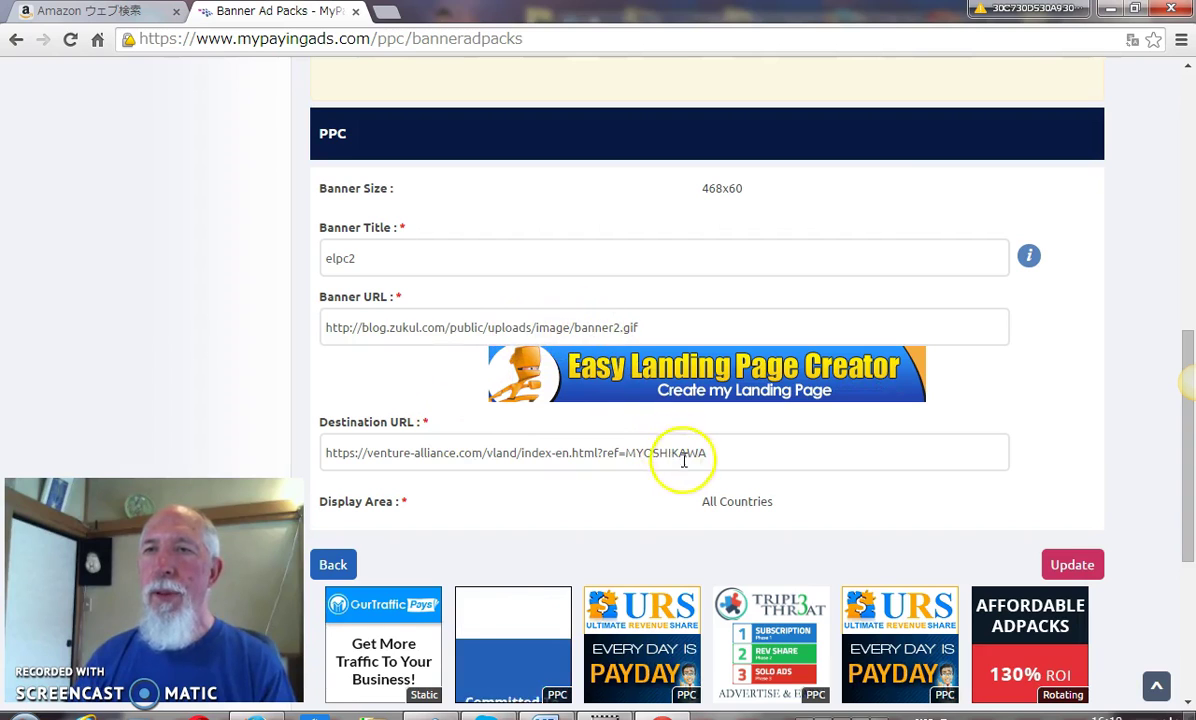
{"action": "left_click_drag", "start_coordinate": [551, 453], "coordinate": [380, 453]}
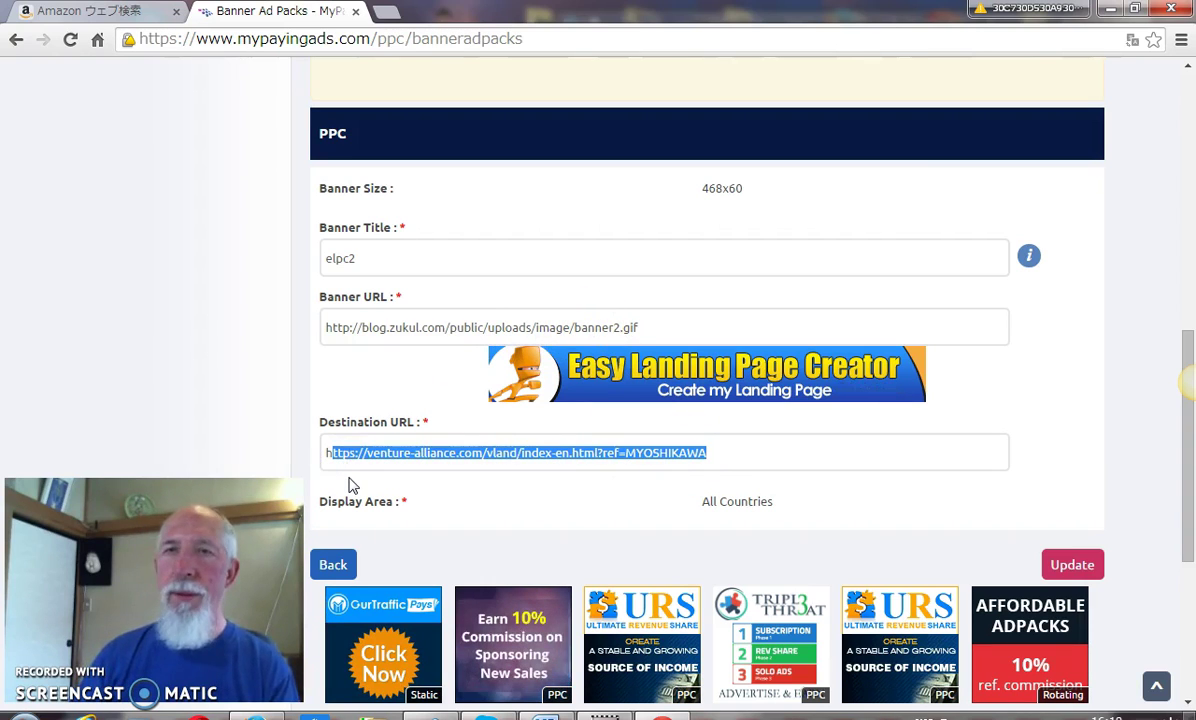
{"action": "type", "text": "h"}
{"action": "key", "text": "BackSpace"}
{"action": "type", "text": "http://jvz5.com/c/259333/183117"}
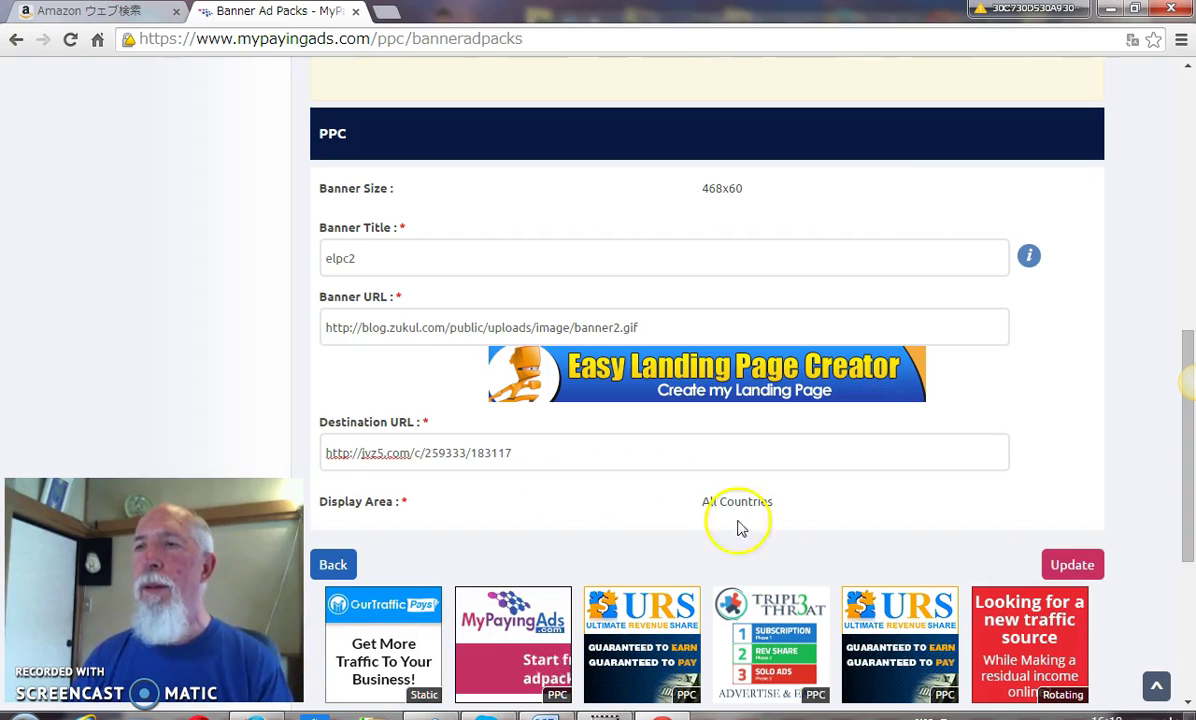
Save the elpc2 banner and check the 'Updated Successfully' confirmation
{"action": "left_click", "coordinate": [1072, 566]}
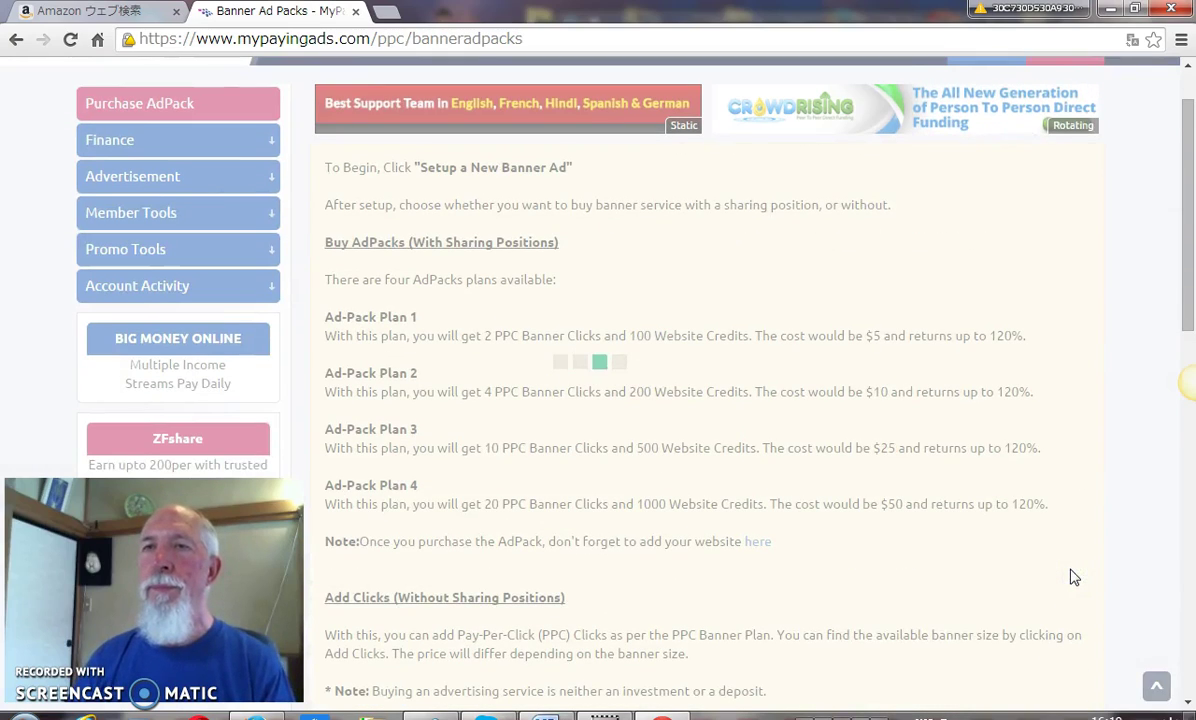
{"action": "left_click", "coordinate": [1068, 535]}
{"action": "scroll", "coordinate": [1068, 533], "scroll_direction": "down", "scroll_amount": 3}
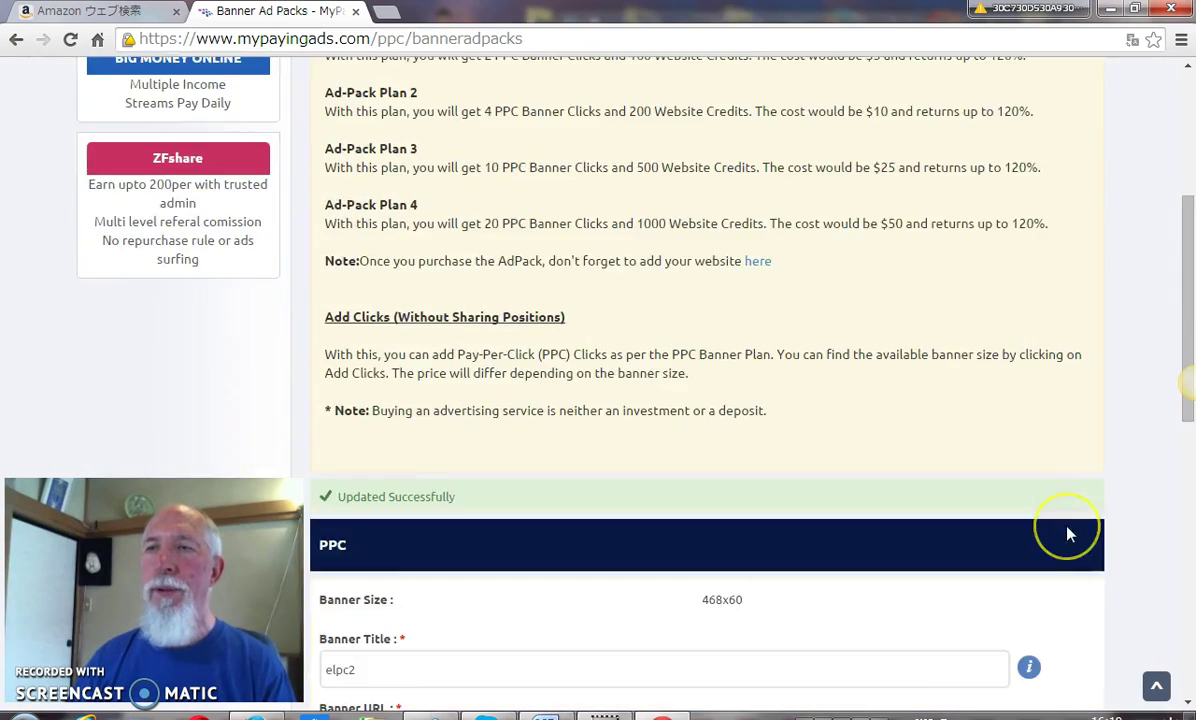
{"action": "scroll", "coordinate": [1068, 535], "scroll_direction": "down", "scroll_amount": 3}
{"action": "scroll", "coordinate": [1068, 535], "scroll_direction": "down", "scroll_amount": 1}
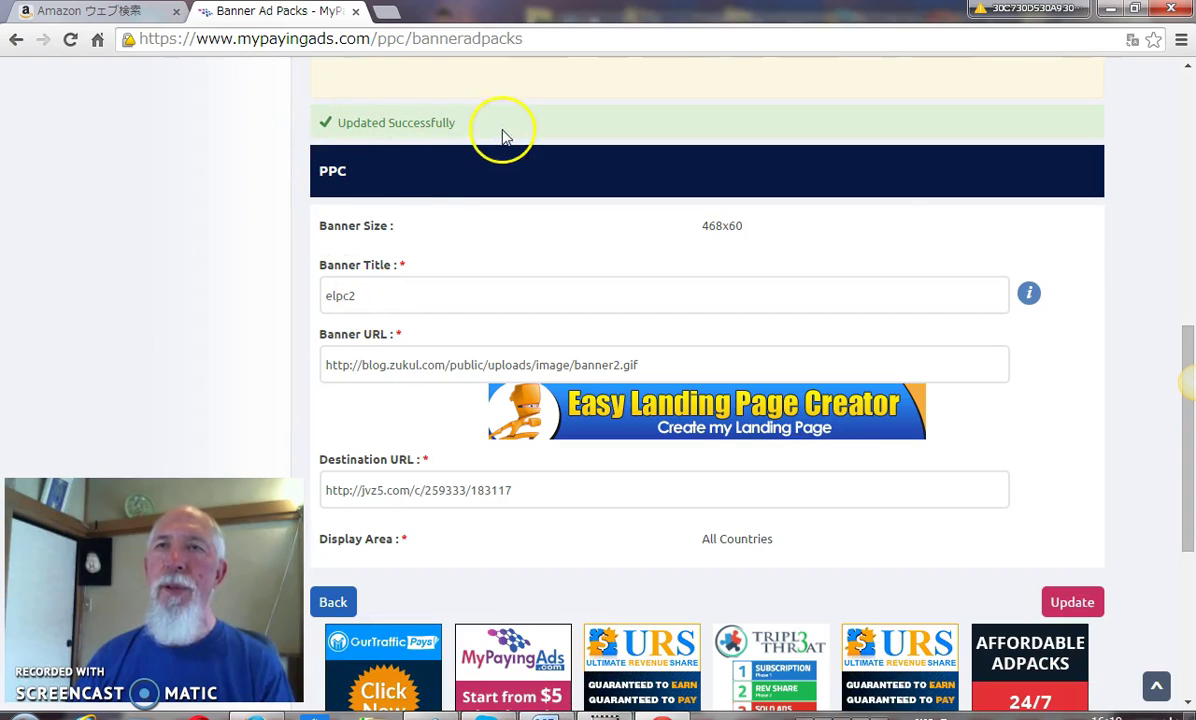
{"action": "scroll", "coordinate": [113, 313], "scroll_direction": "up", "scroll_amount": 4}
{"action": "scroll", "coordinate": [113, 313], "scroll_direction": "up", "scroll_amount": 4}
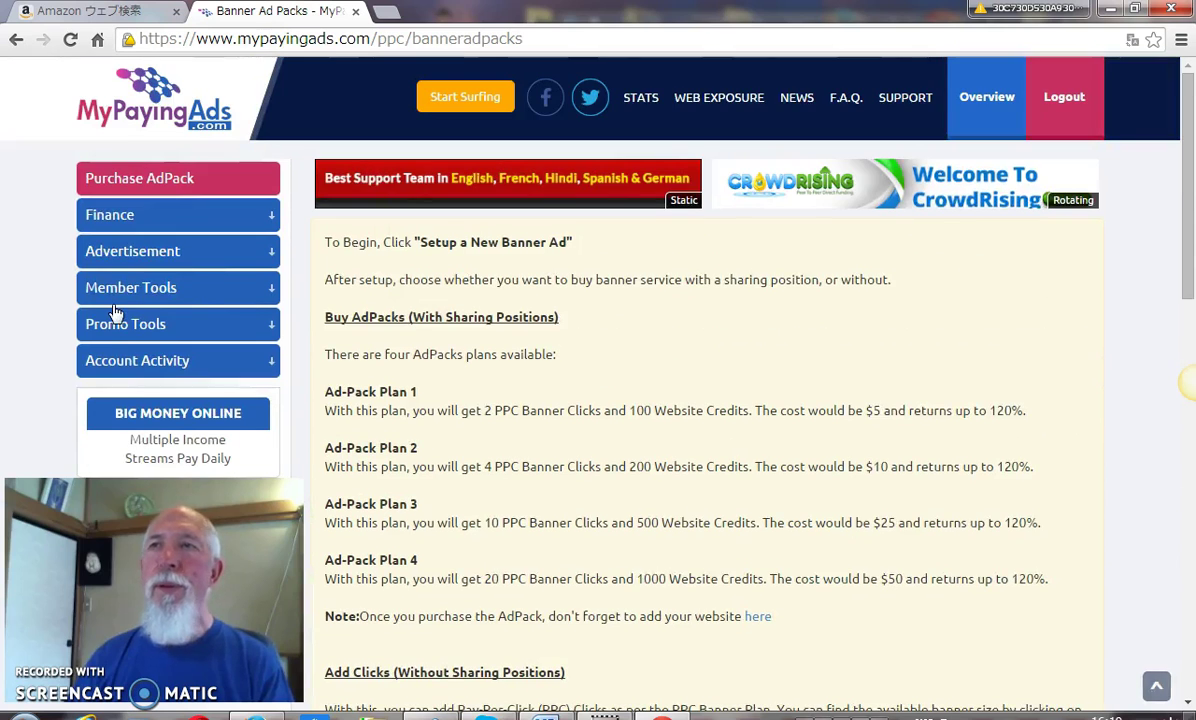
Reload the Purchase AdPack page, dismiss the Google Drive notice, and scroll to the banner table
{"action": "left_click", "coordinate": [113, 181]}
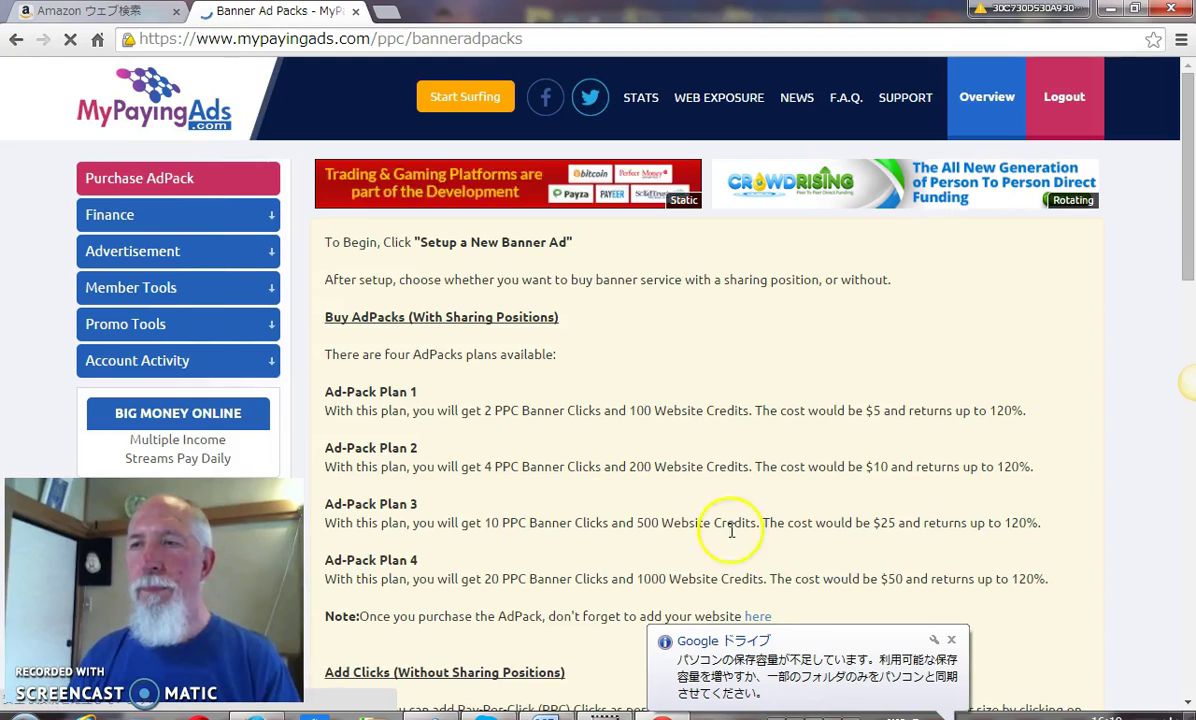
{"action": "left_click", "coordinate": [951, 639]}
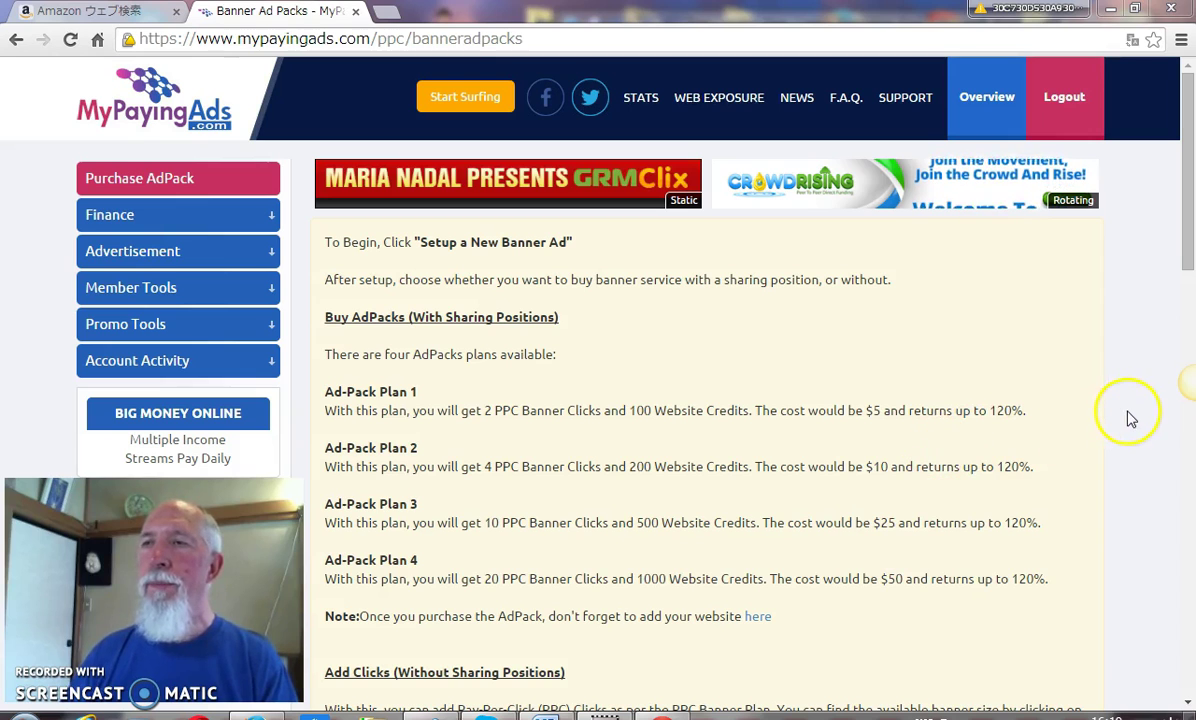
{"action": "scroll", "coordinate": [1128, 418], "scroll_direction": "down", "scroll_amount": 3}
{"action": "scroll", "coordinate": [1128, 418], "scroll_direction": "down", "scroll_amount": 2}
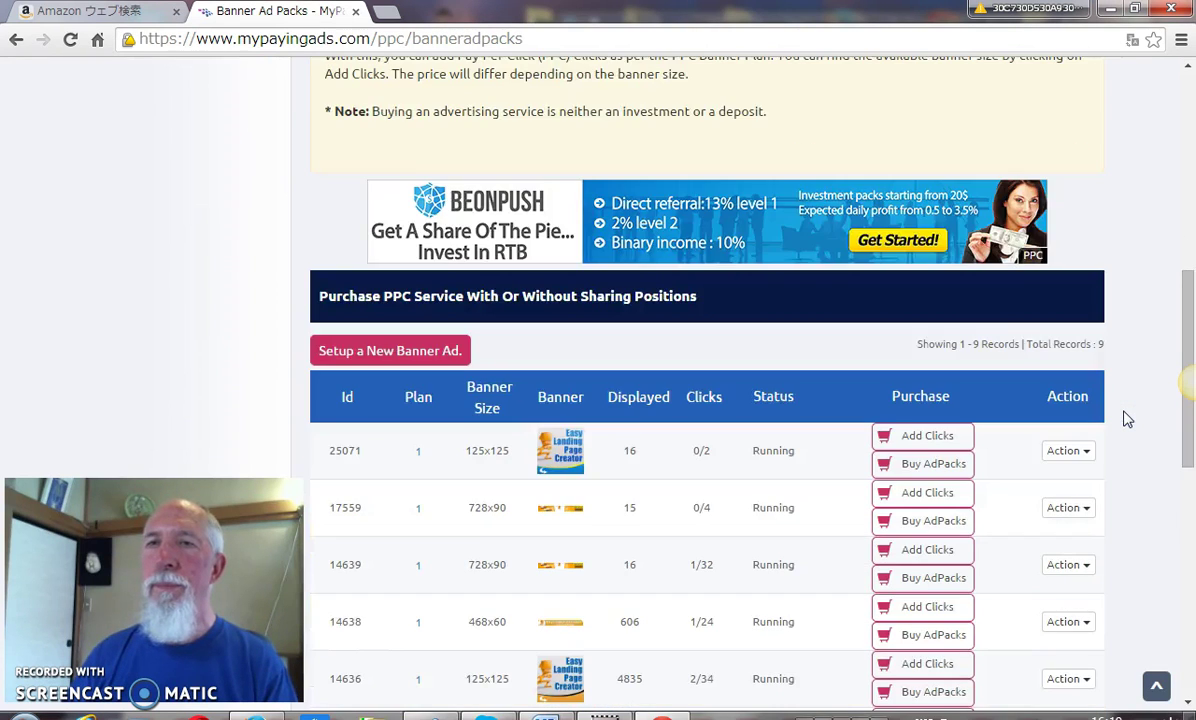
{"action": "scroll", "coordinate": [1128, 418], "scroll_direction": "down", "scroll_amount": 3}
{"action": "scroll", "coordinate": [1128, 418], "scroll_direction": "down", "scroll_amount": 2}
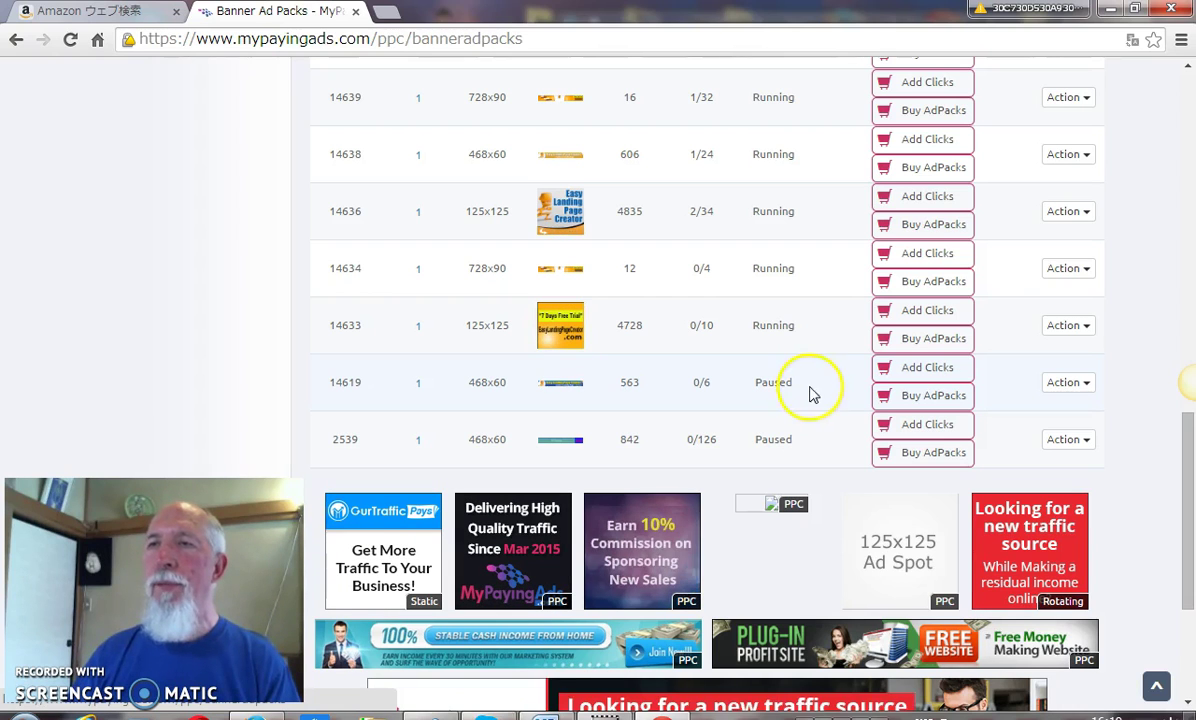
Unpause banner 14619 through its Action menu so it shows Running
{"action": "left_click", "coordinate": [1089, 387]}
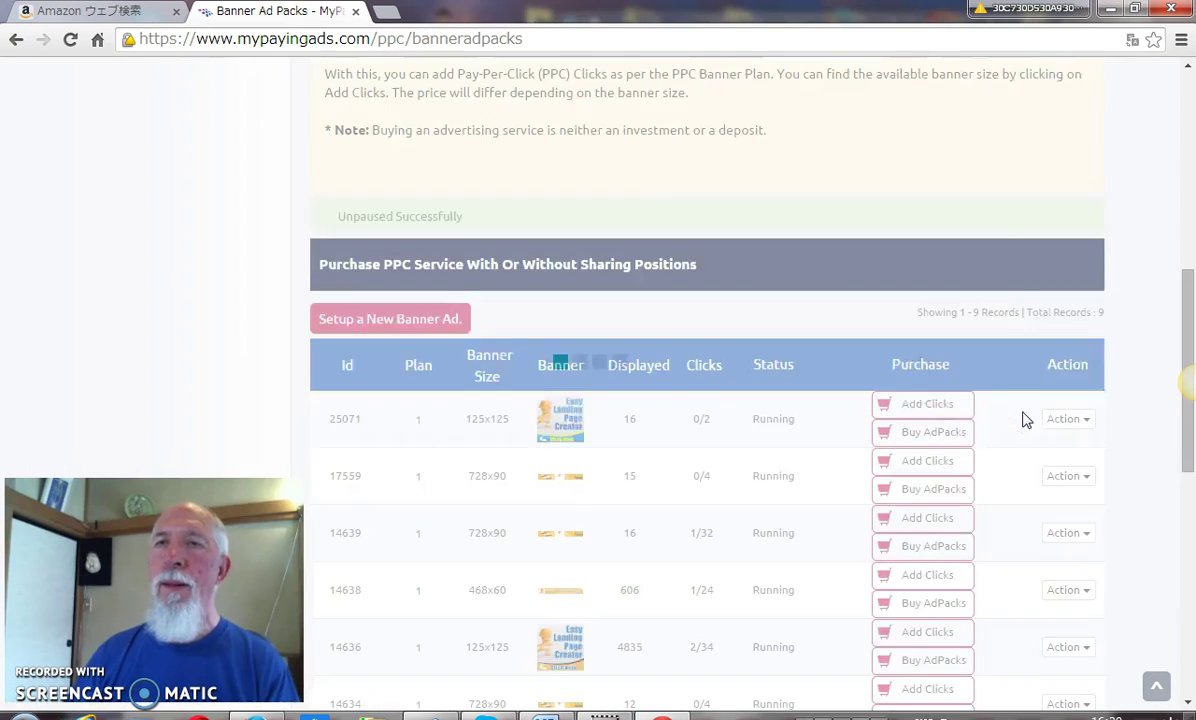
{"action": "scroll", "coordinate": [780, 459], "scroll_direction": "down", "scroll_amount": 1}
{"action": "scroll", "coordinate": [780, 459], "scroll_direction": "down", "scroll_amount": 2}
{"action": "scroll", "coordinate": [775, 468], "scroll_direction": "down", "scroll_amount": 2}
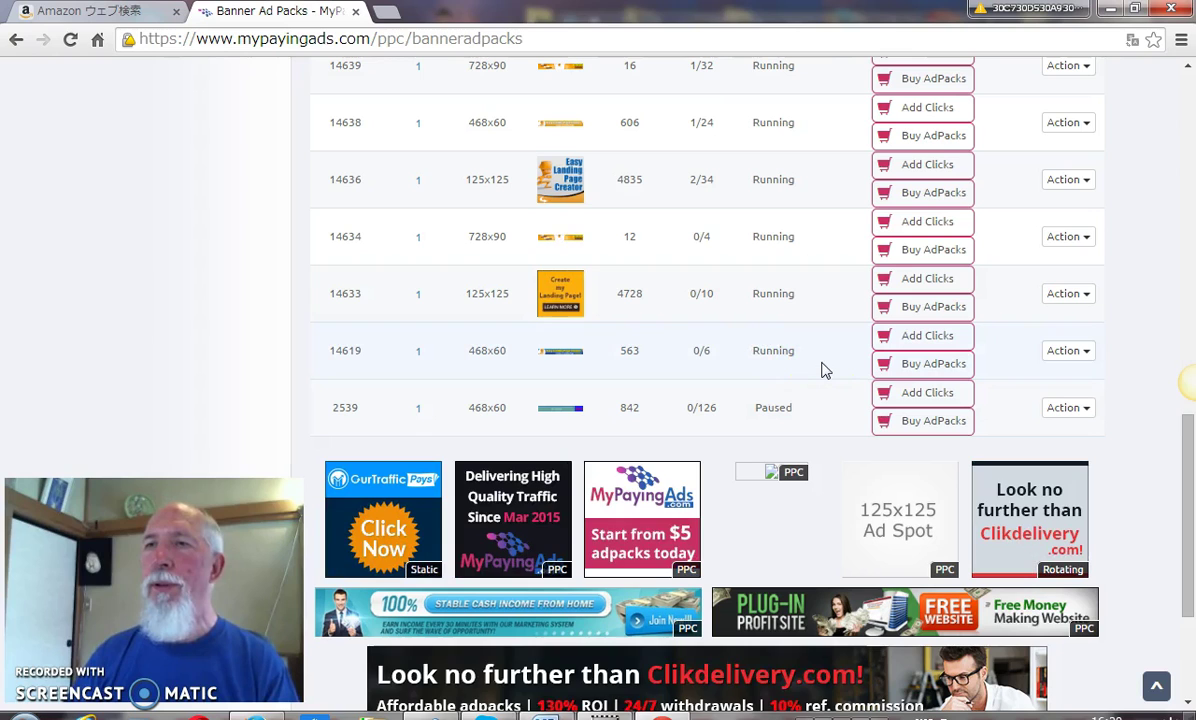
{"action": "left_click", "coordinate": [183, 412]}
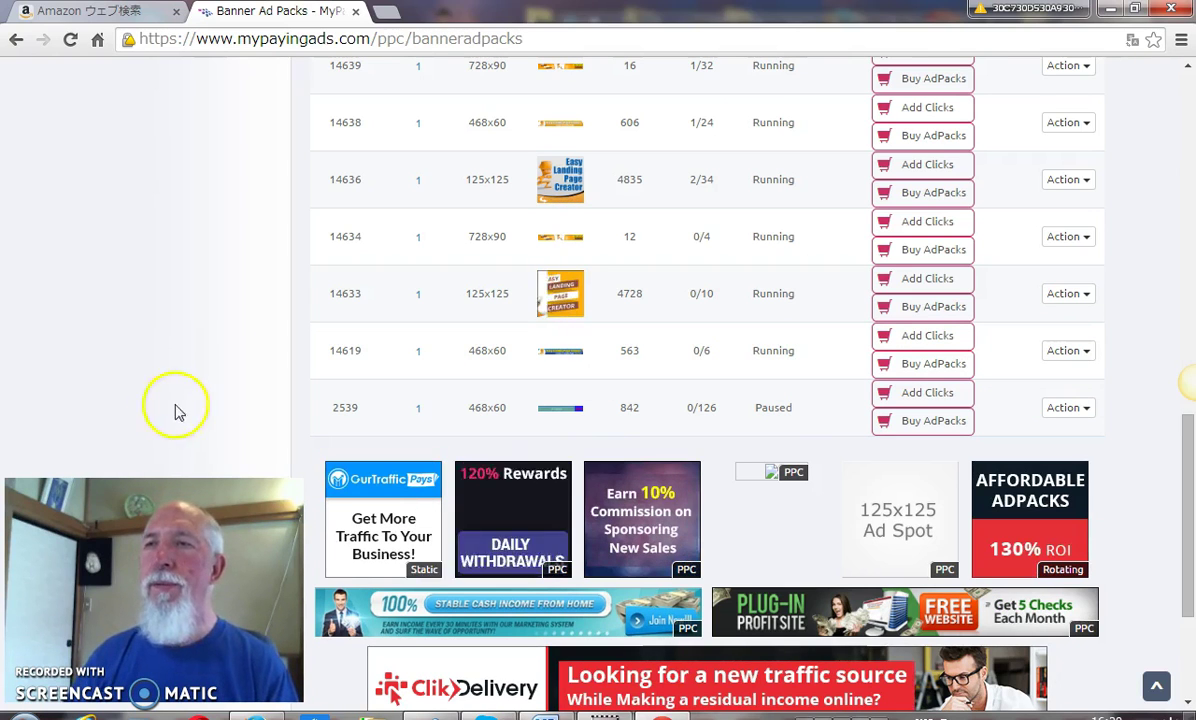
Open banner 2539 for editing and retitle it from 'Venture Alliance' to 'elpc3'
{"action": "left_click", "coordinate": [1088, 408]}
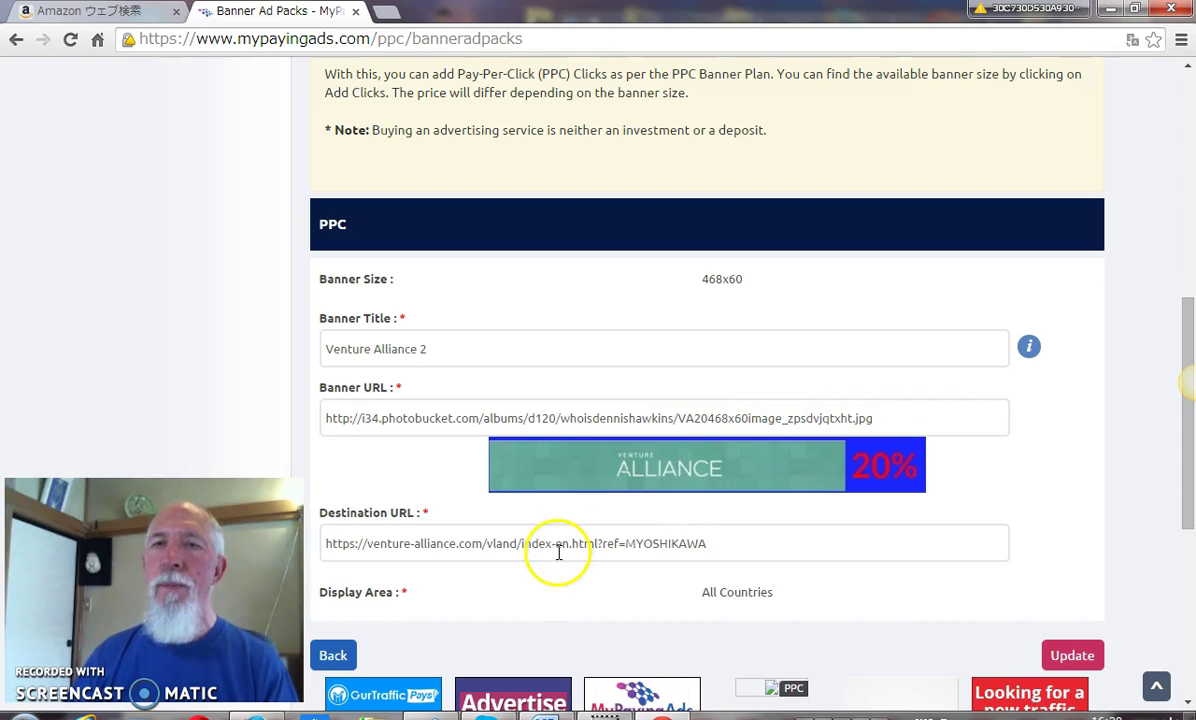
{"action": "left_click", "coordinate": [425, 350]}
{"action": "type", "text": "elpc3"}
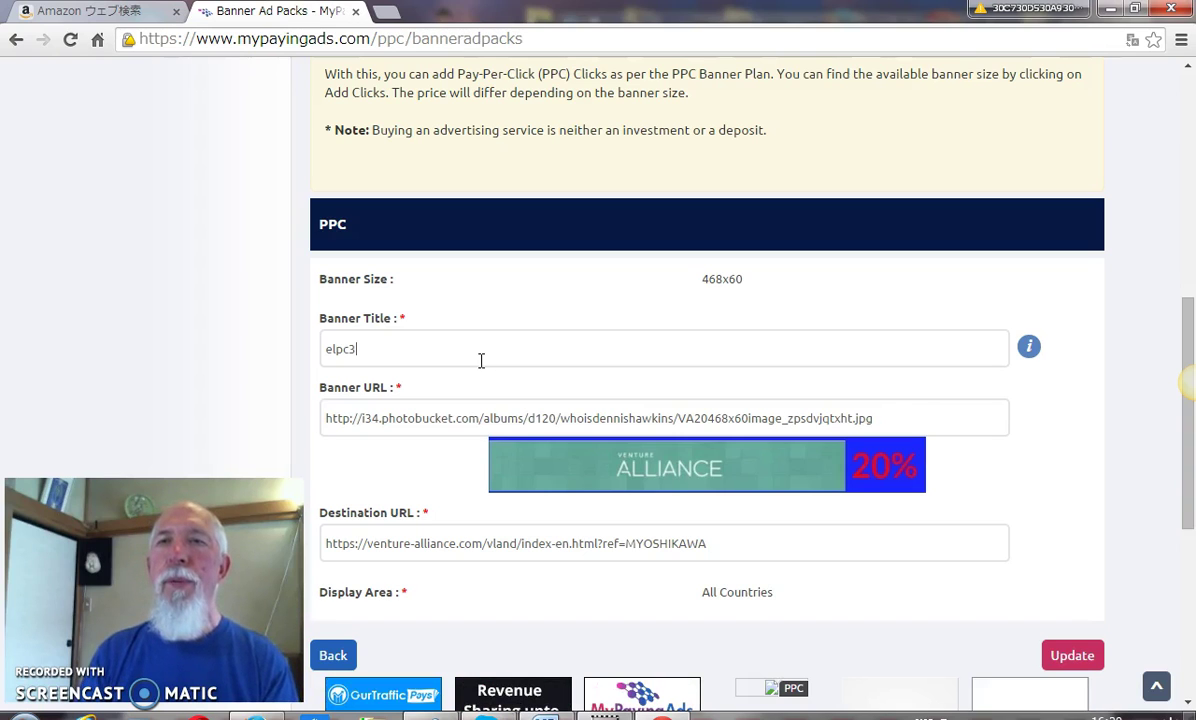
{"action": "left_click", "coordinate": [481, 361]}
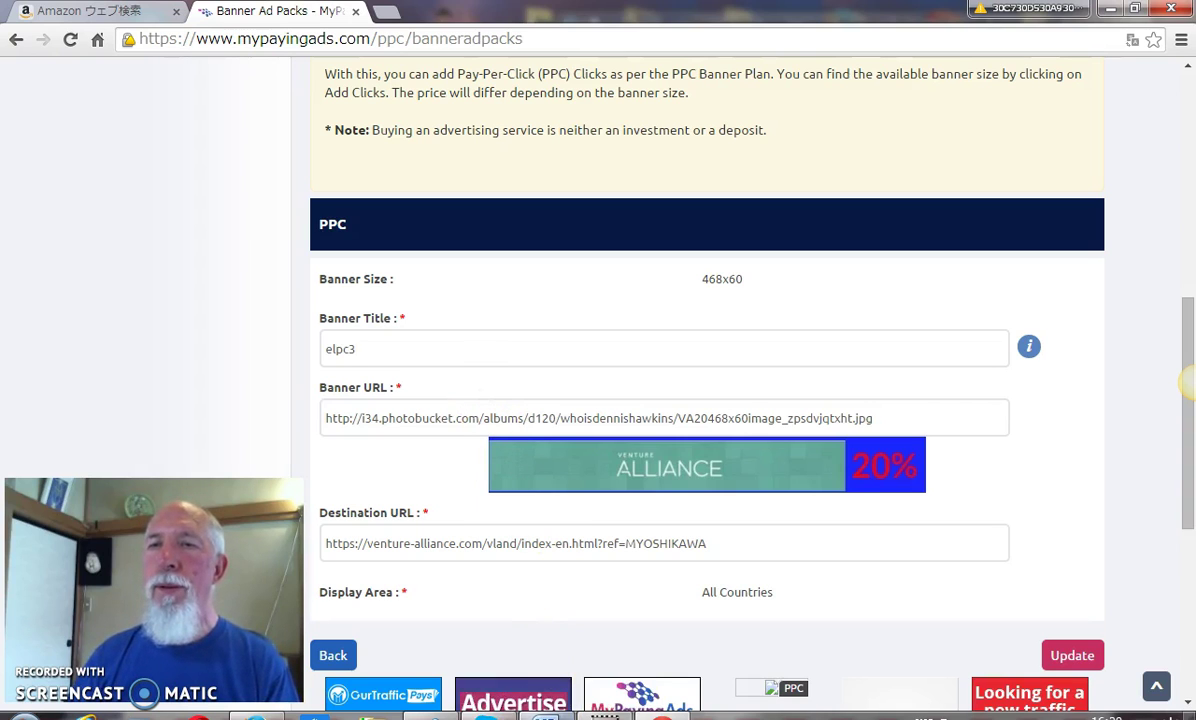
Replace banner 2539's photobucket Banner URL with the ninja1 468x60 PNG link copied from Word
{"action": "mouse_move", "coordinate": [545, 712]}
{"action": "left_click", "coordinate": [545, 620]}
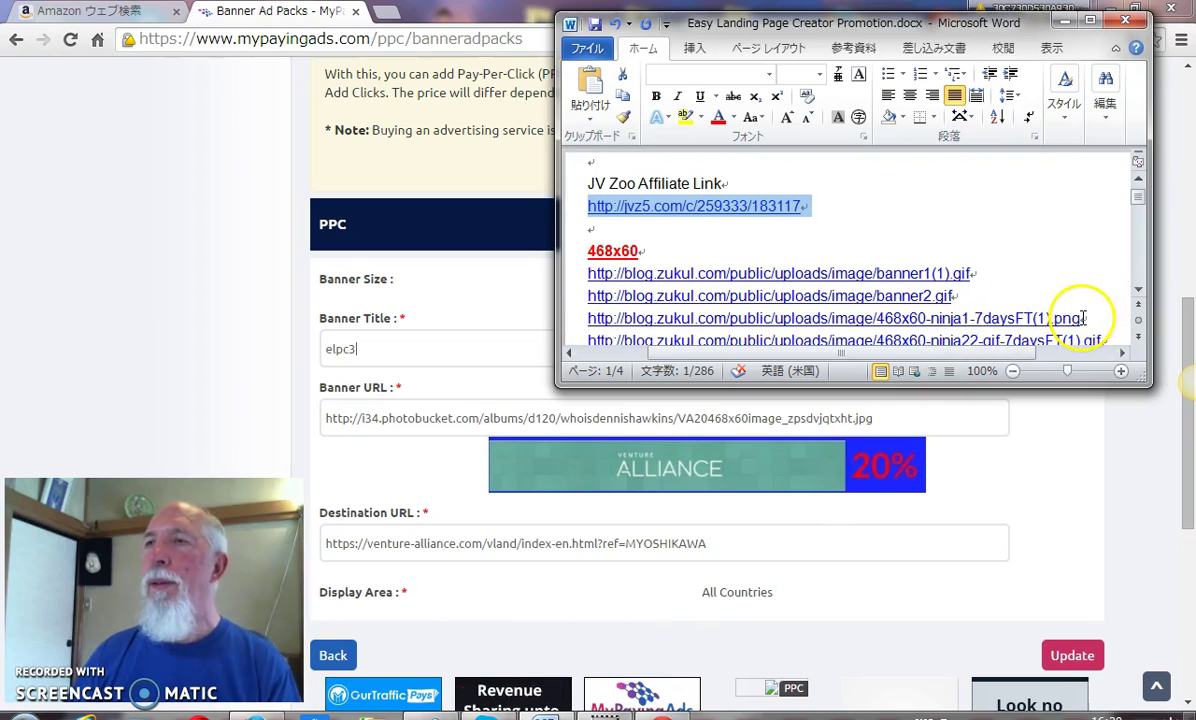
{"action": "left_click_drag", "start_coordinate": [1084, 317], "coordinate": [856, 323]}
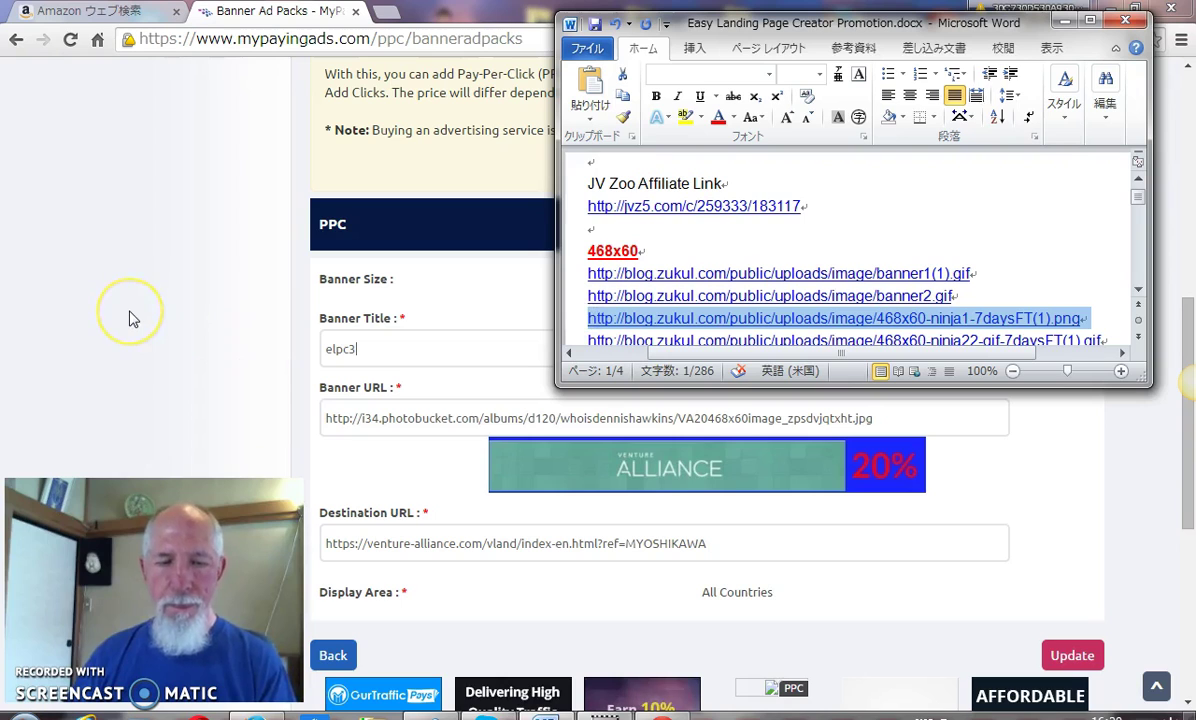
{"action": "left_click", "coordinate": [236, 449]}
{"action": "left_click", "coordinate": [182, 339]}
{"action": "left_click", "coordinate": [686, 428]}
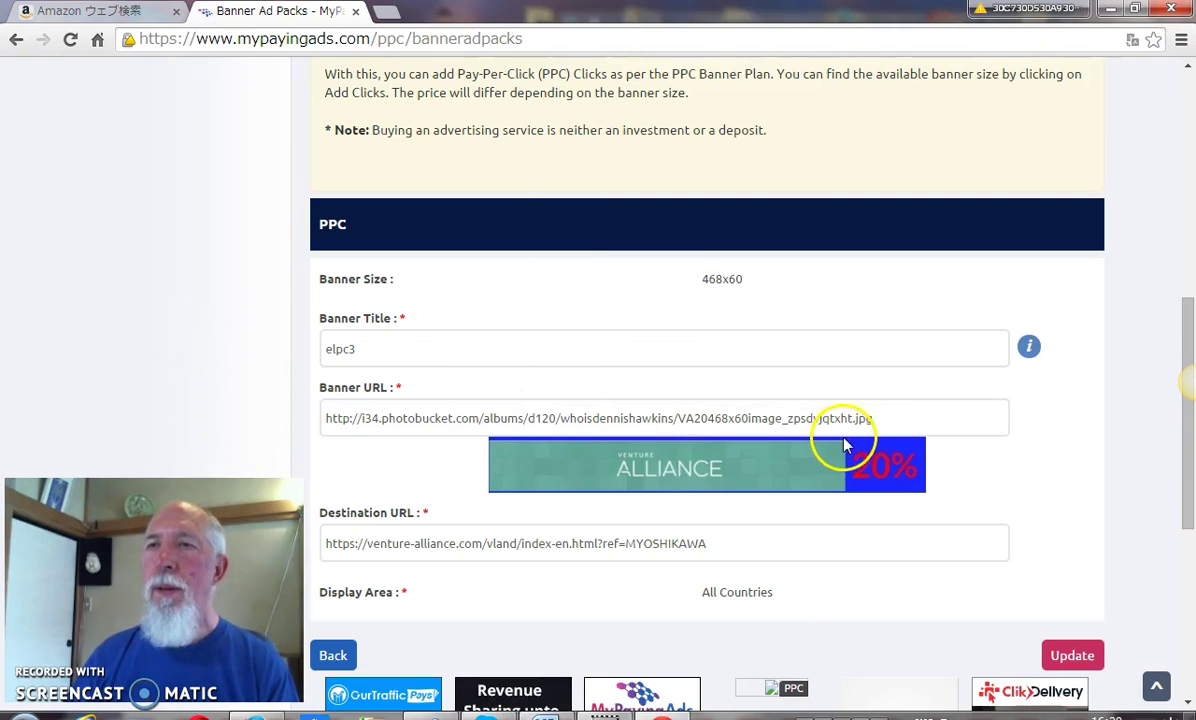
{"action": "left_click_drag", "start_coordinate": [872, 418], "coordinate": [534, 411]}
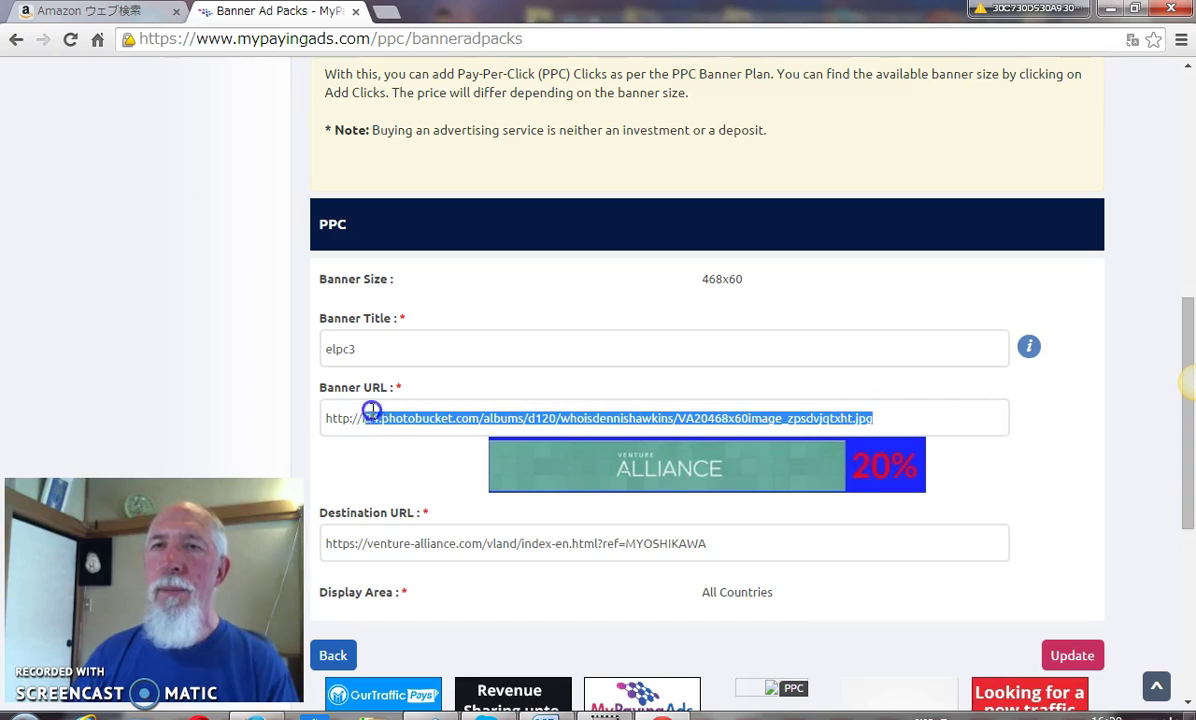
{"action": "key", "text": "BackSpace"}
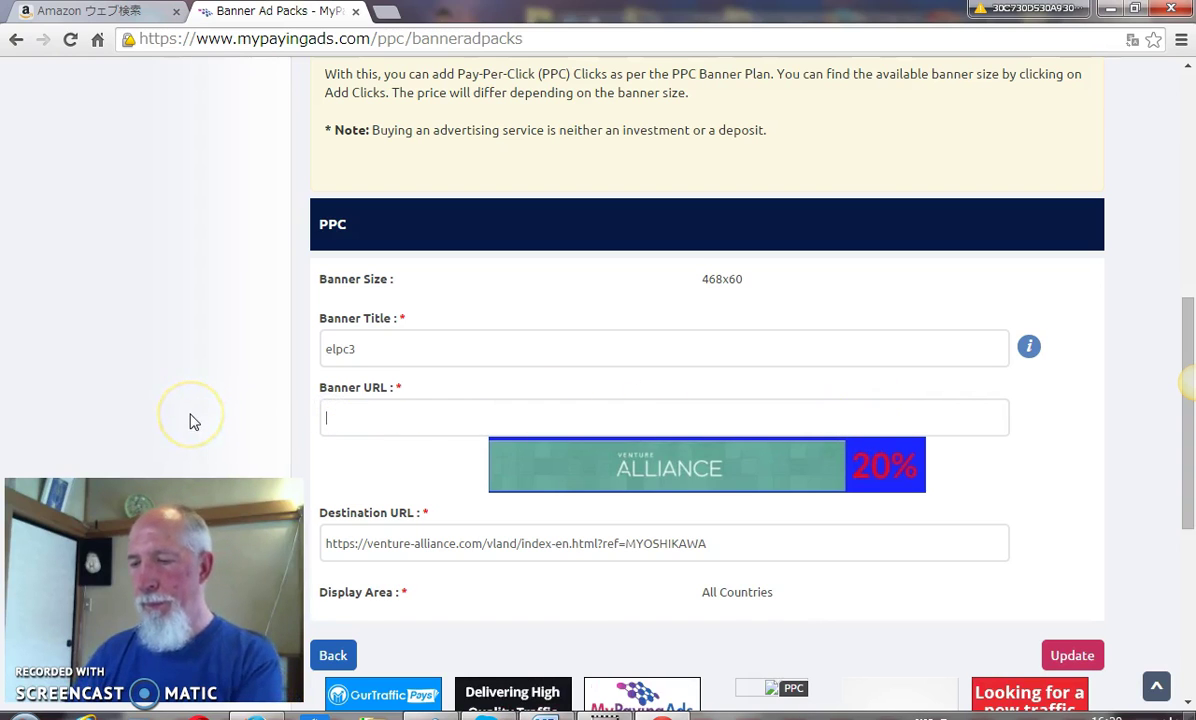
{"action": "type", "text": "http://blog.zukul.com/public/uploads/image/468x60-ninja1-7daysFT(1).png"}
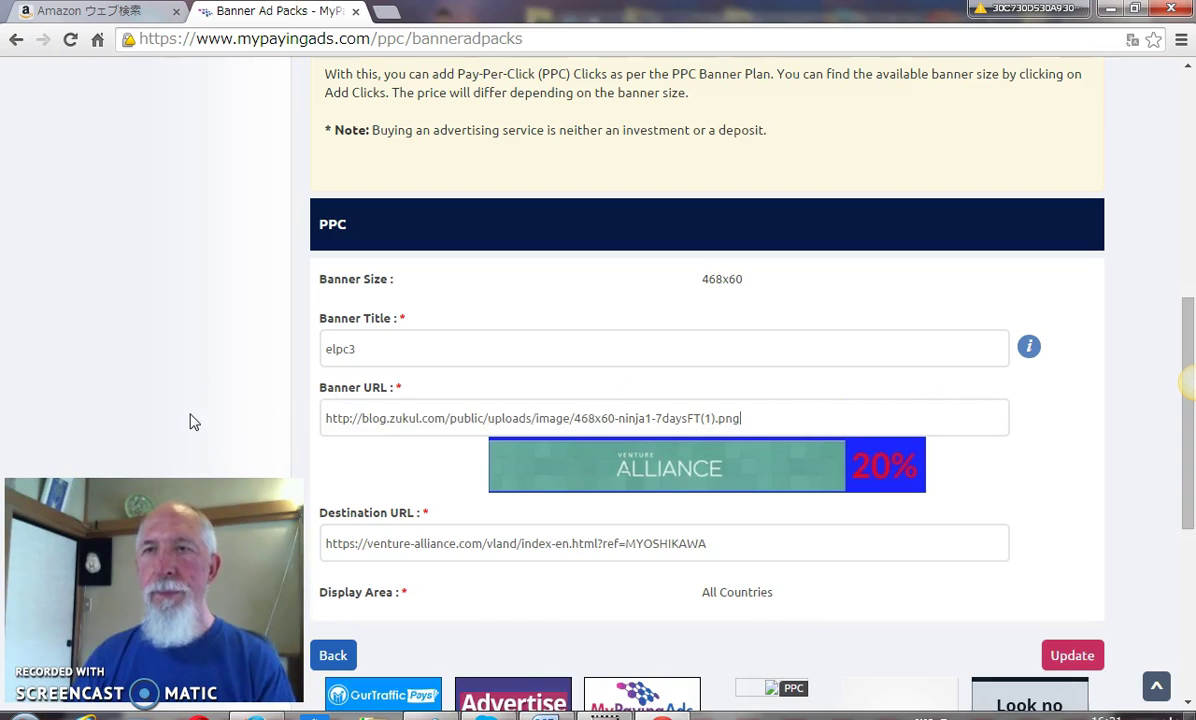
{"action": "key", "text": "alt+Tab"}
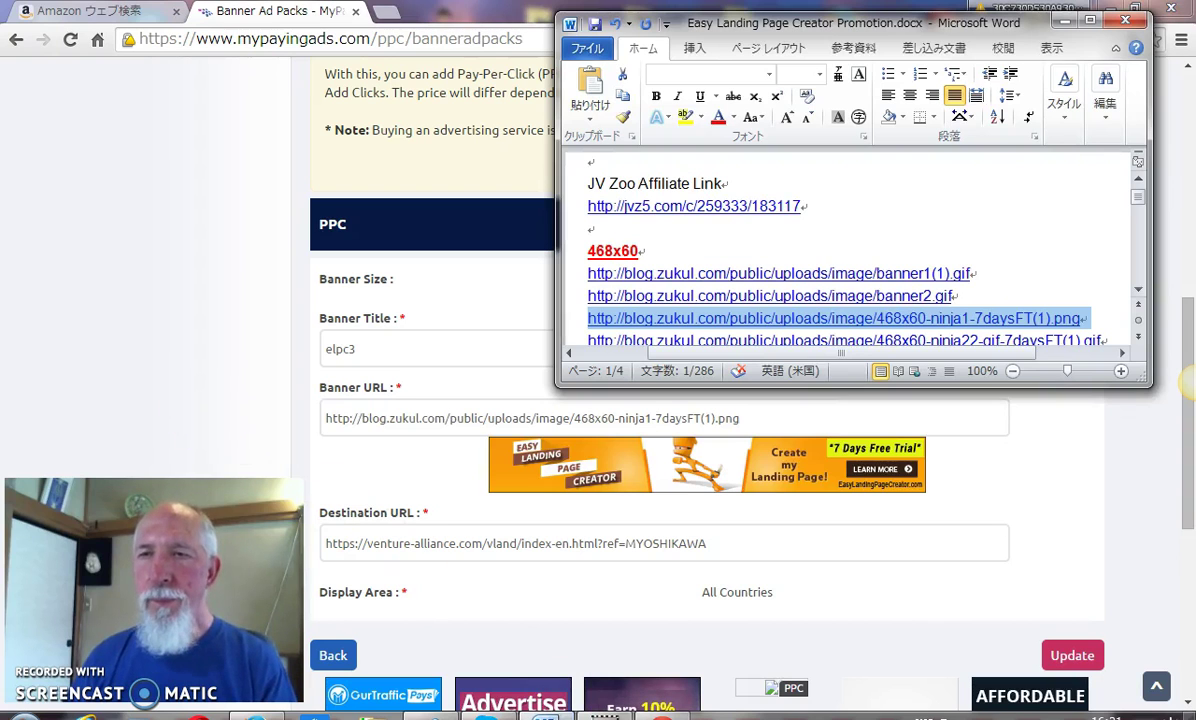
{"action": "left_click", "coordinate": [798, 207]}
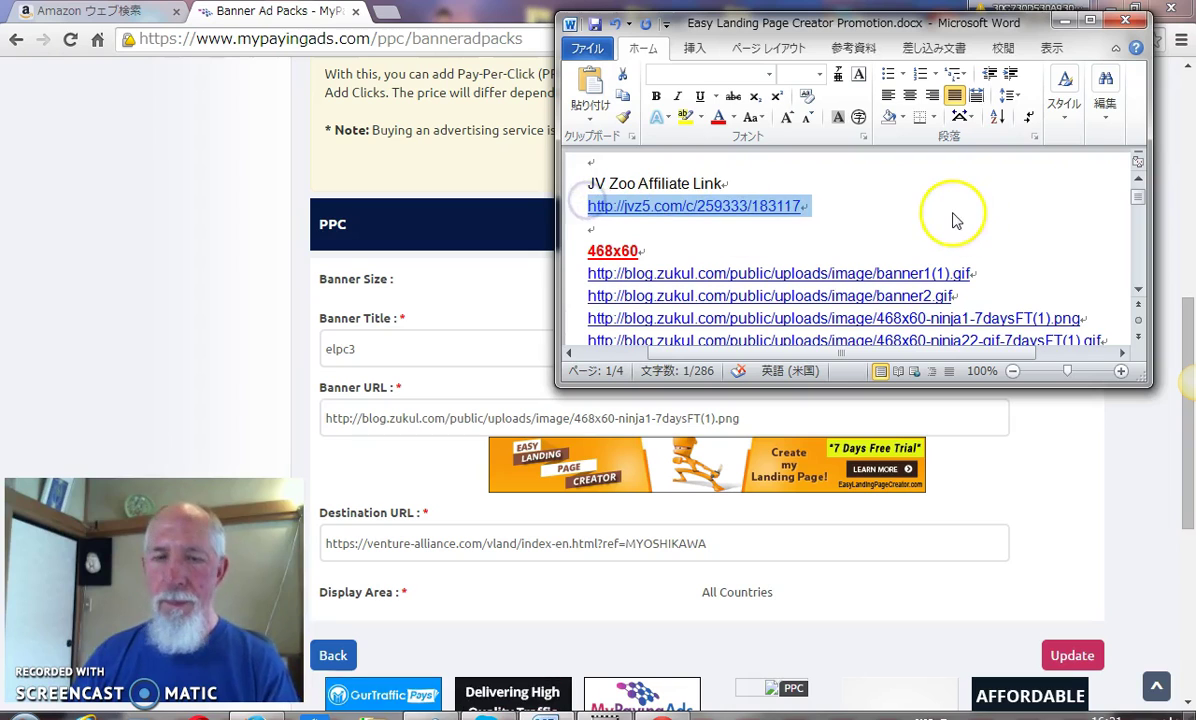
{"action": "left_click", "coordinate": [147, 322]}
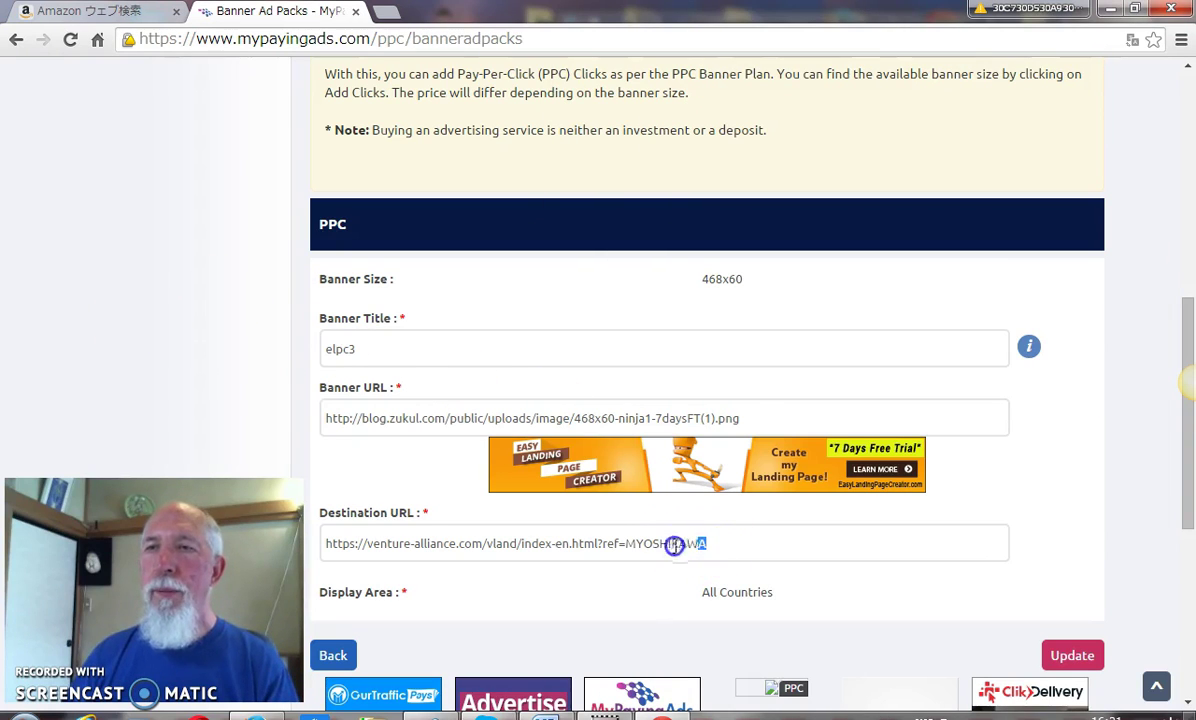
{"action": "left_click_drag", "start_coordinate": [628, 545], "coordinate": [451, 527]}
{"action": "left_click_drag", "start_coordinate": [337, 540], "coordinate": [328, 541]}
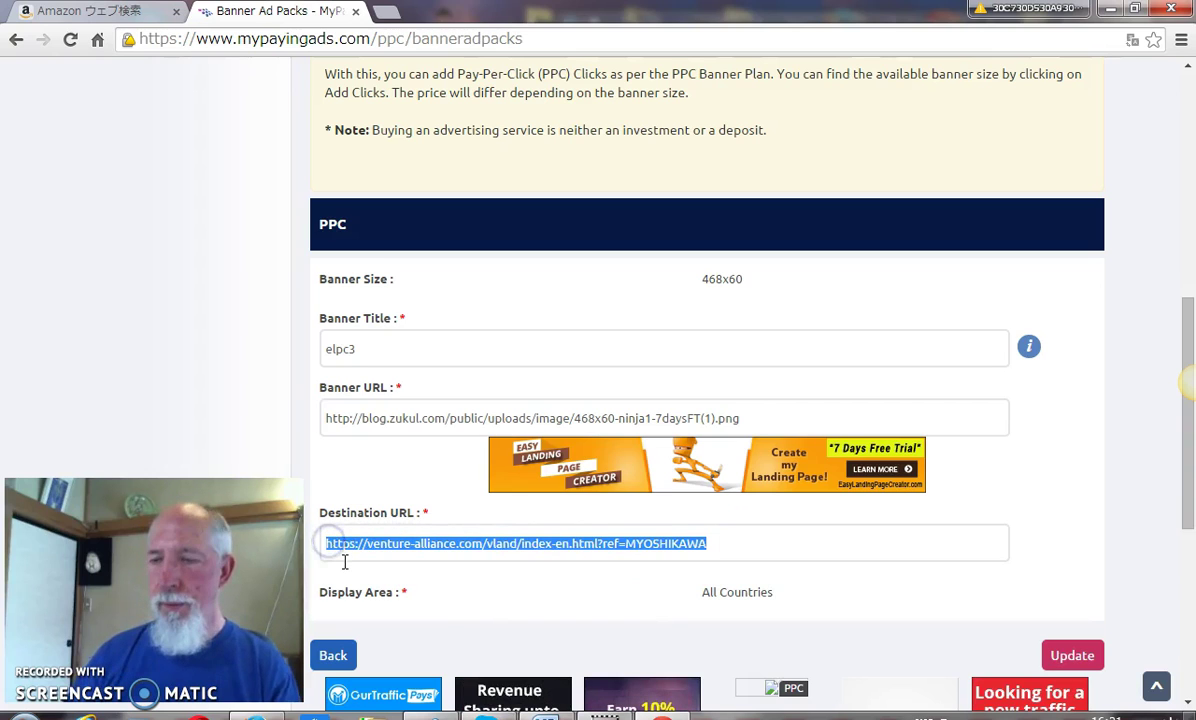
{"action": "key", "text": "BackSpace"}
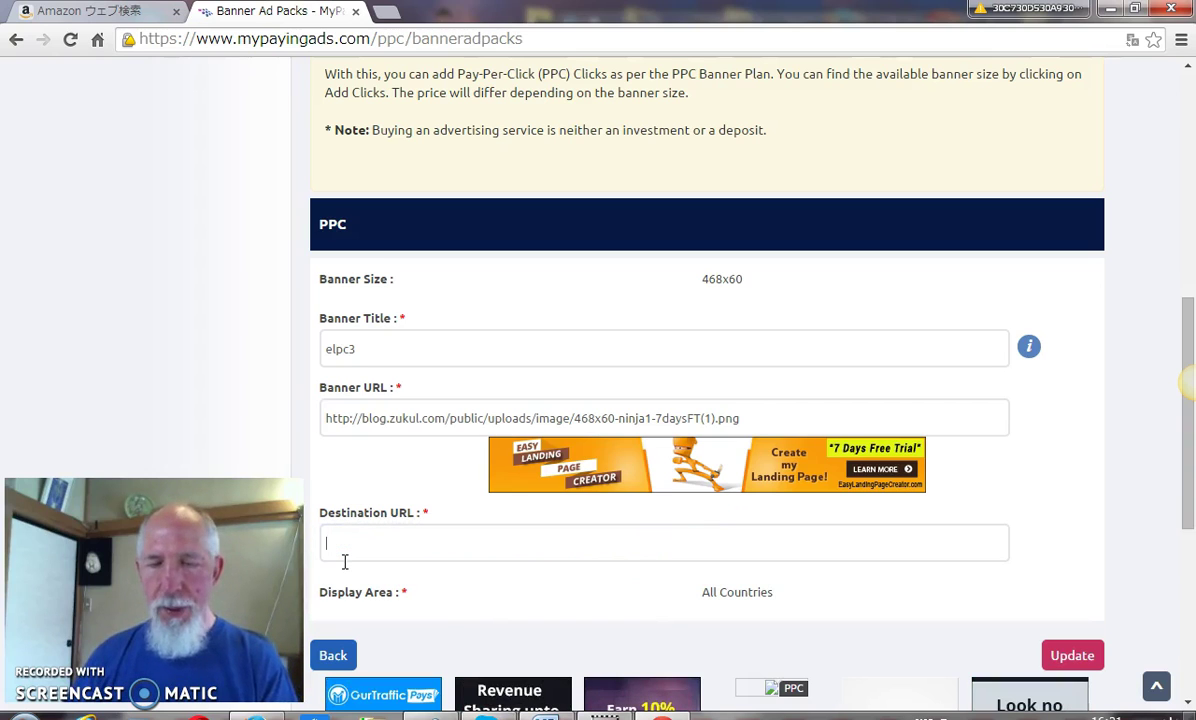
{"action": "type", "text": "http://jvz5.com/c/259333/183117"}
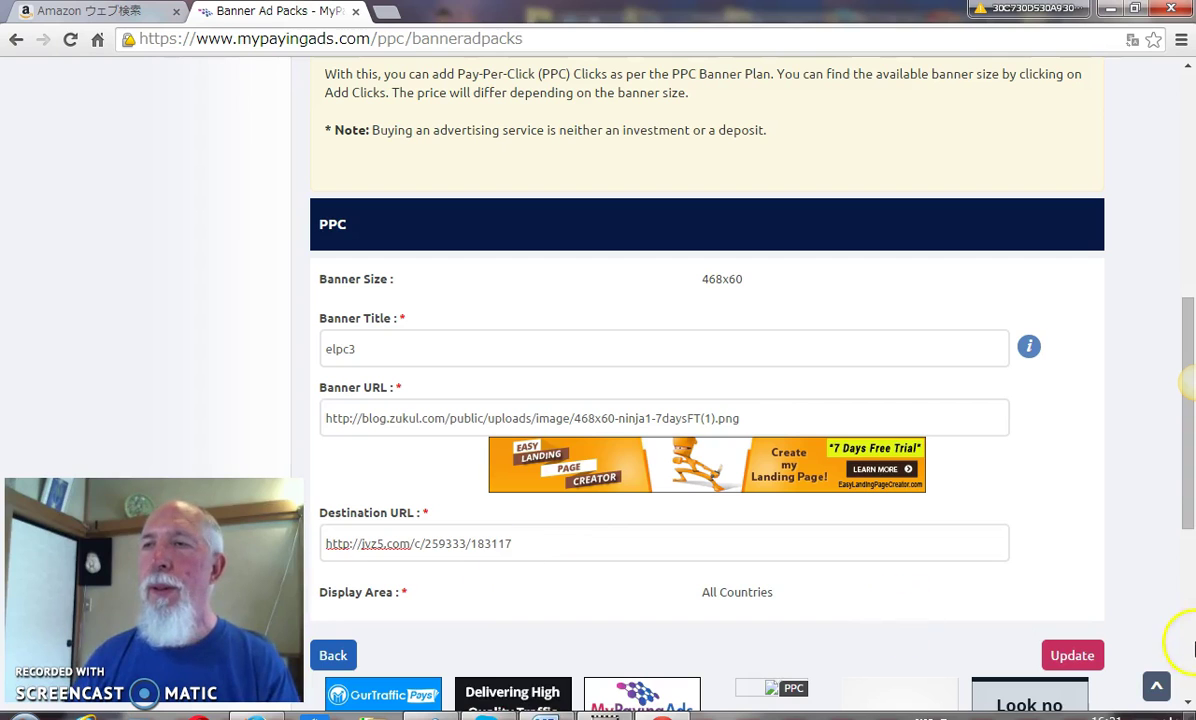
Submit the elpc3 banner edits and confirm the Updated Successfully notice
{"action": "left_click", "coordinate": [1073, 656]}
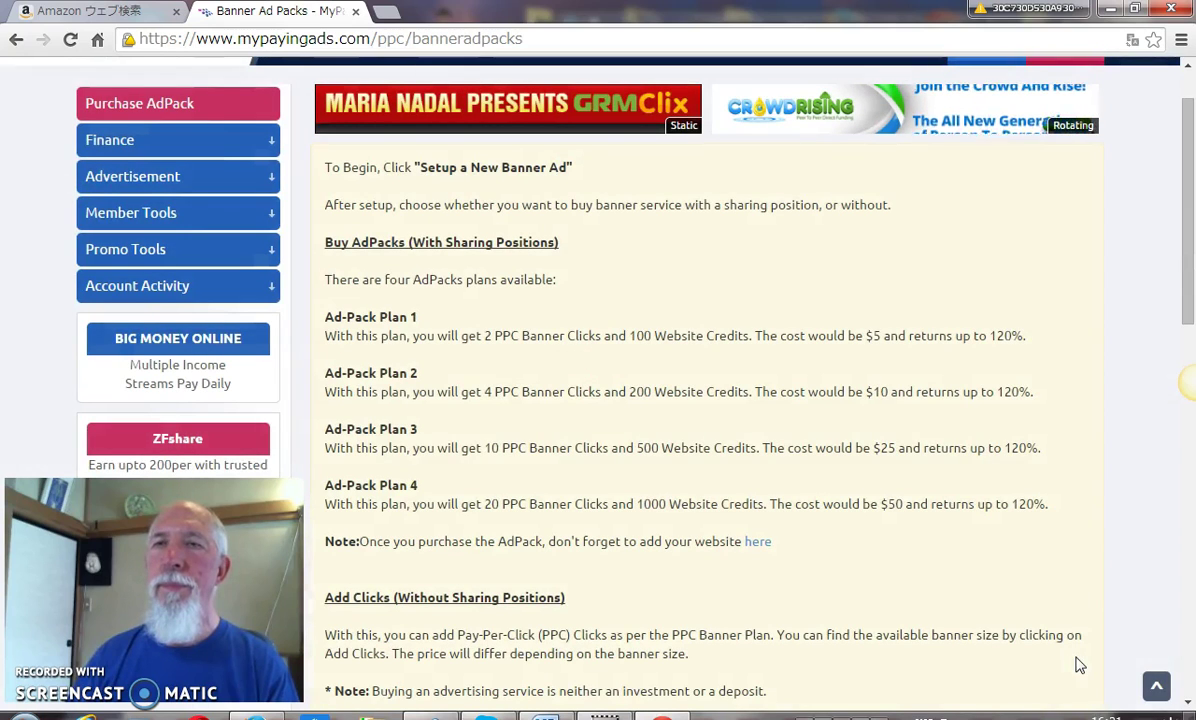
{"action": "scroll", "coordinate": [1080, 607], "scroll_direction": "down", "scroll_amount": 1}
{"action": "scroll", "coordinate": [1080, 605], "scroll_direction": "down", "scroll_amount": 2}
{"action": "scroll", "coordinate": [1081, 600], "scroll_direction": "down", "scroll_amount": 1}
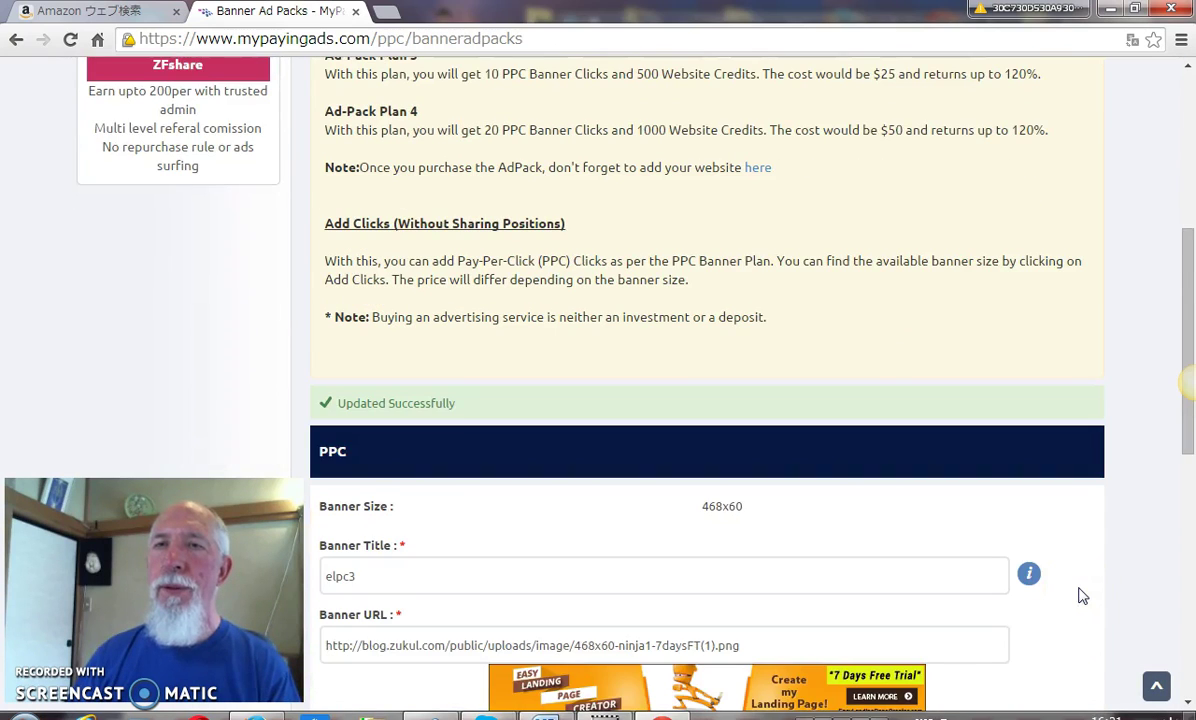
{"action": "scroll", "coordinate": [1082, 596], "scroll_direction": "down", "scroll_amount": 1}
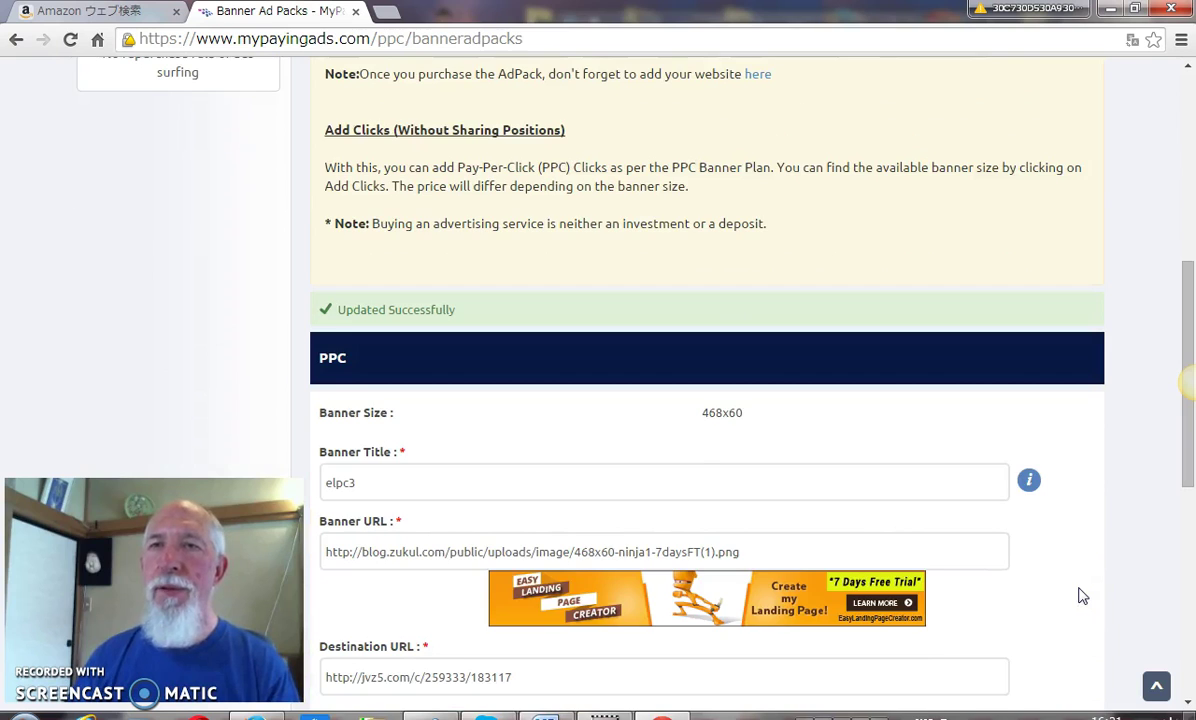
{"action": "scroll", "coordinate": [1080, 598], "scroll_direction": "down", "scroll_amount": 2}
{"action": "scroll", "coordinate": [1078, 601], "scroll_direction": "down", "scroll_amount": 1}
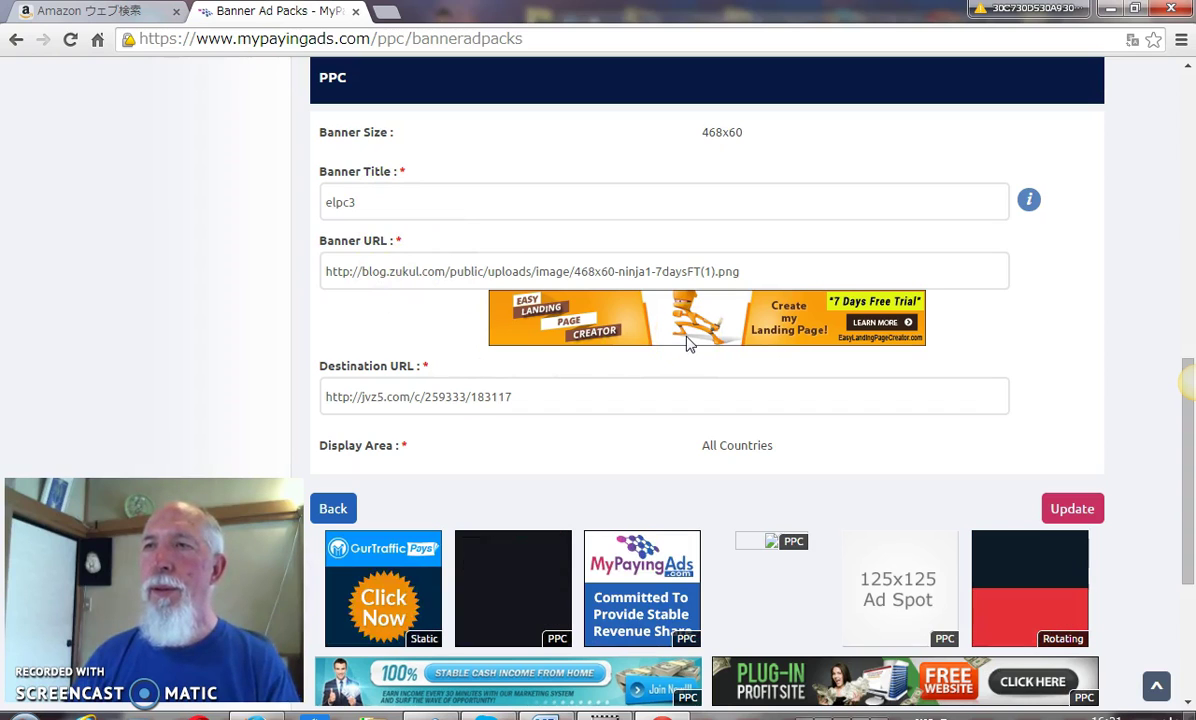
Verify the JV Zoo destination link and re-save banner 2539
{"action": "left_click", "coordinate": [536, 406]}
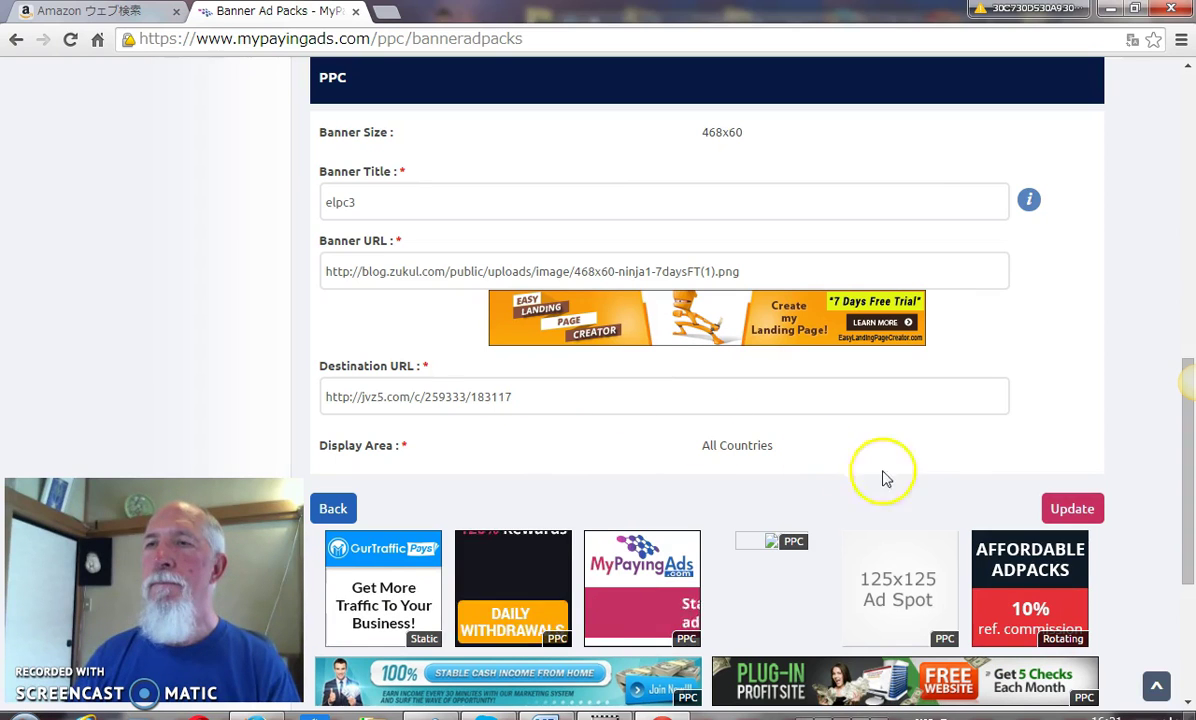
{"action": "left_click", "coordinate": [1068, 507]}
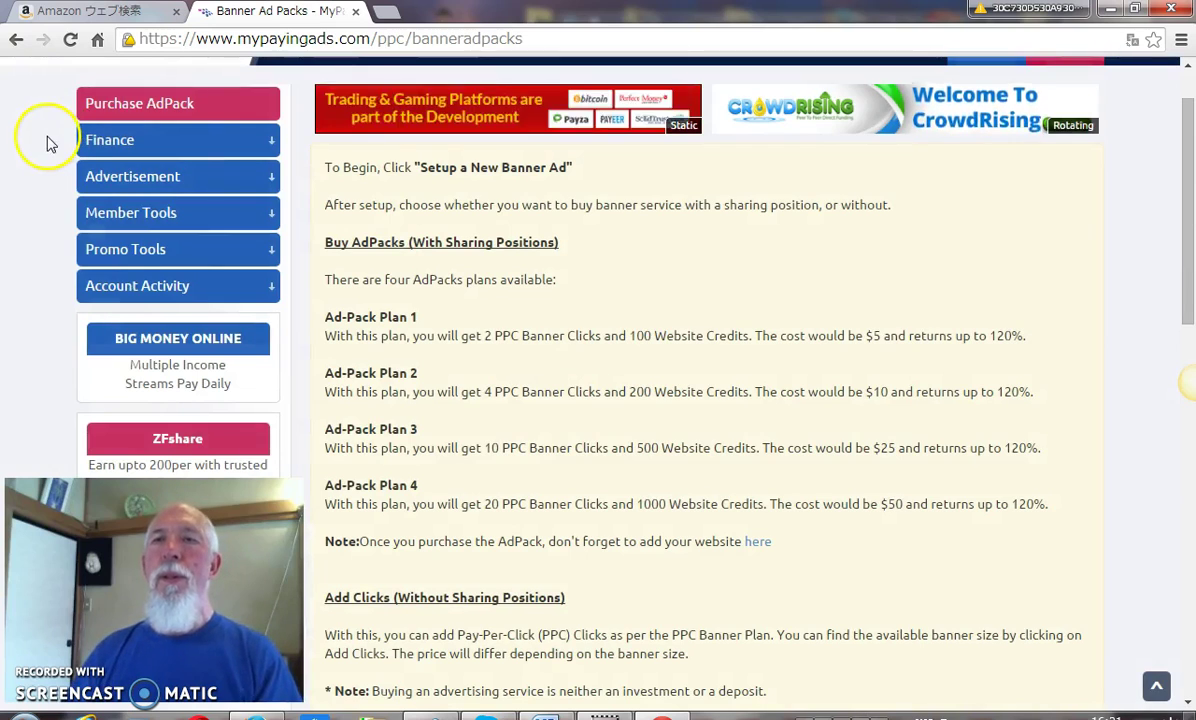
{"action": "scroll", "coordinate": [100, 192], "scroll_direction": "down", "scroll_amount": 3}
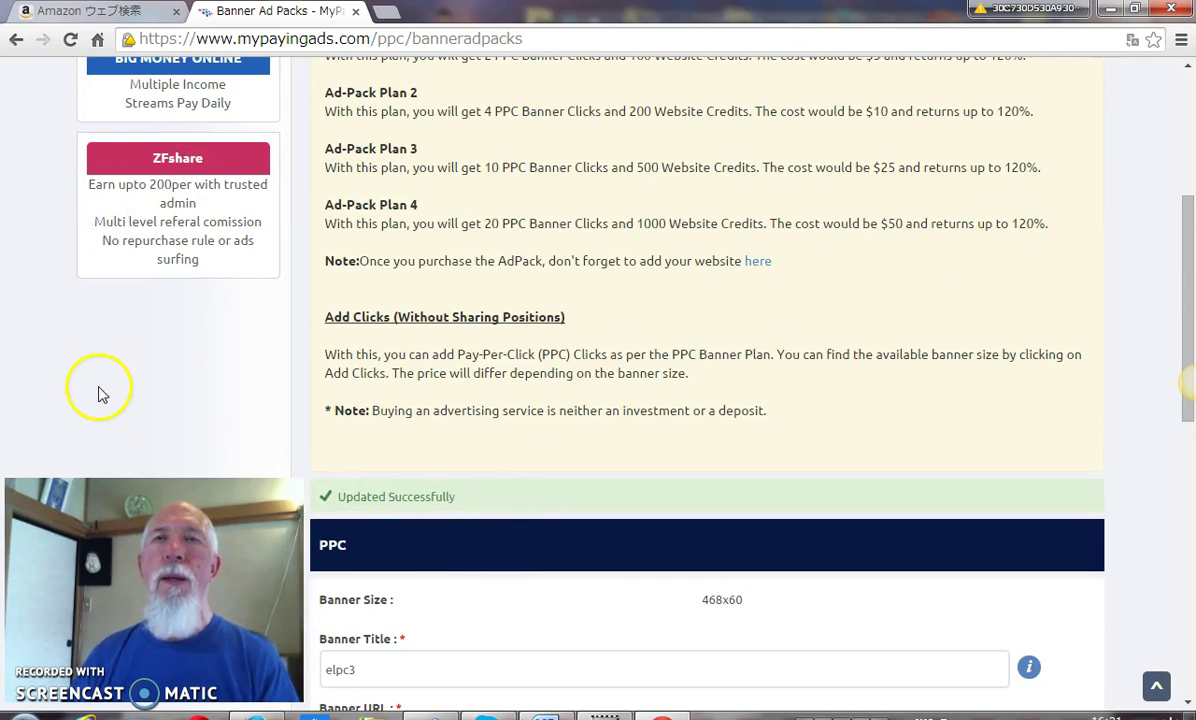
{"action": "scroll", "coordinate": [147, 192], "scroll_direction": "up", "scroll_amount": 2}
{"action": "scroll", "coordinate": [107, 181], "scroll_direction": "up", "scroll_amount": 2}
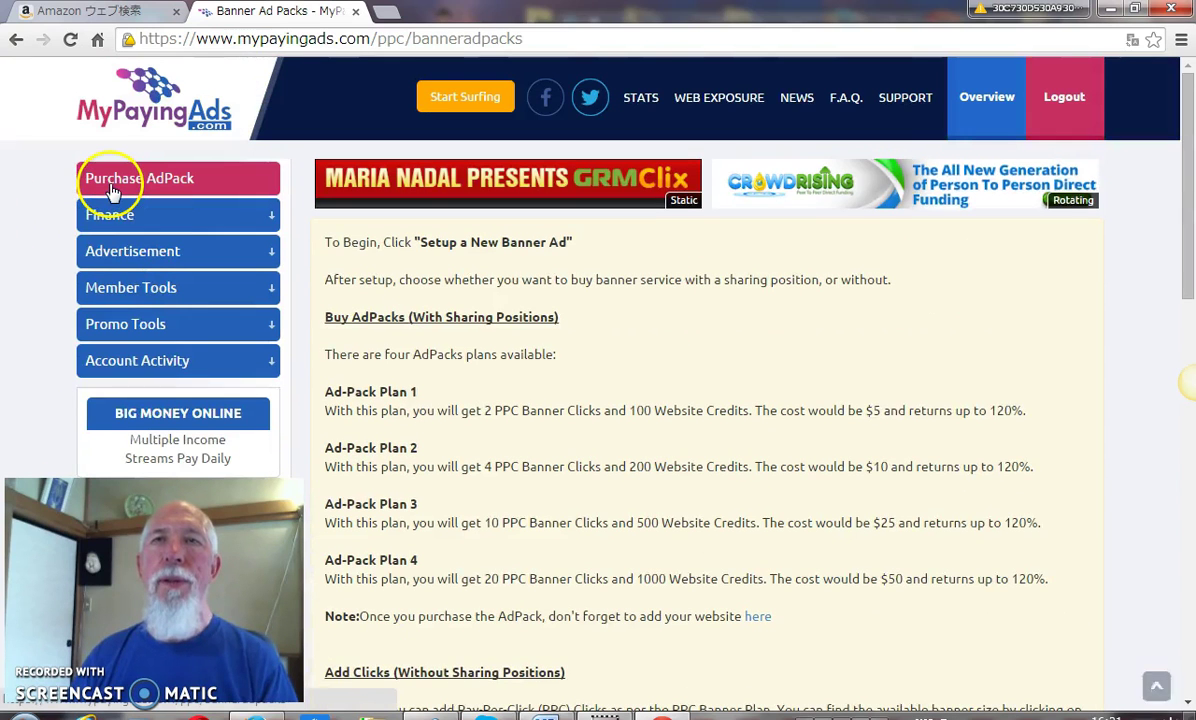
Unpause PPC banner 2539 from the Banner Ad Packs table so it shows Running
{"action": "left_click", "coordinate": [112, 188]}
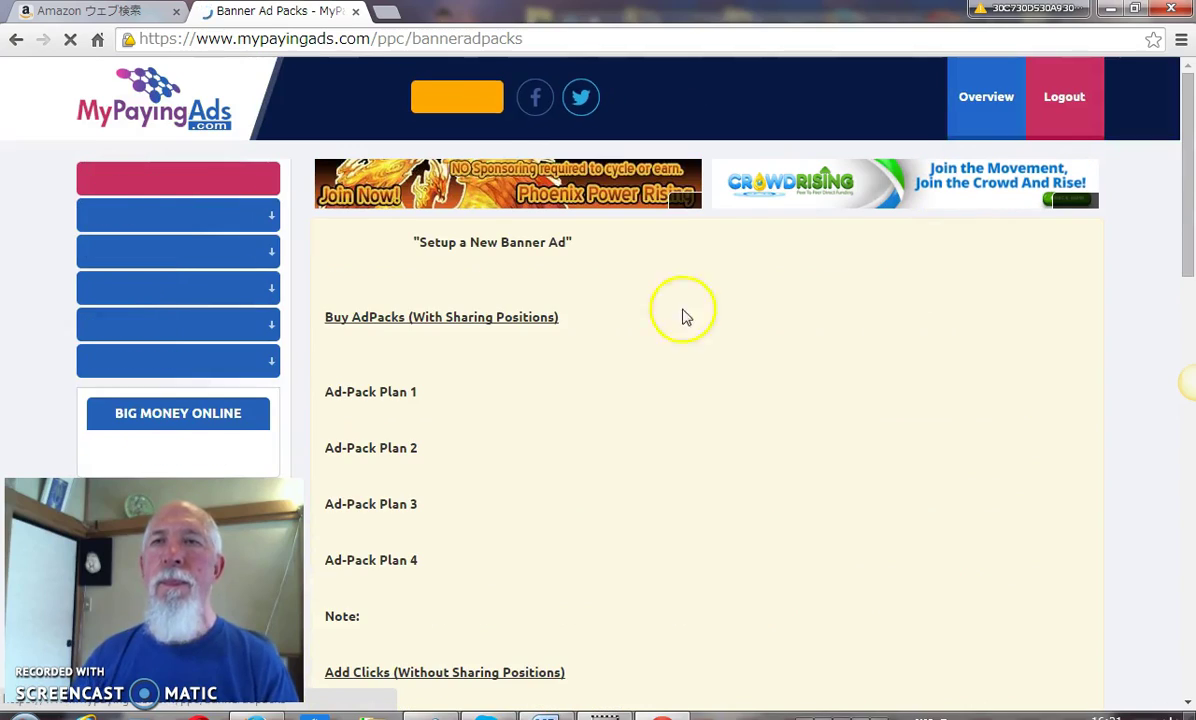
{"action": "scroll", "coordinate": [884, 372], "scroll_direction": "down", "scroll_amount": 3}
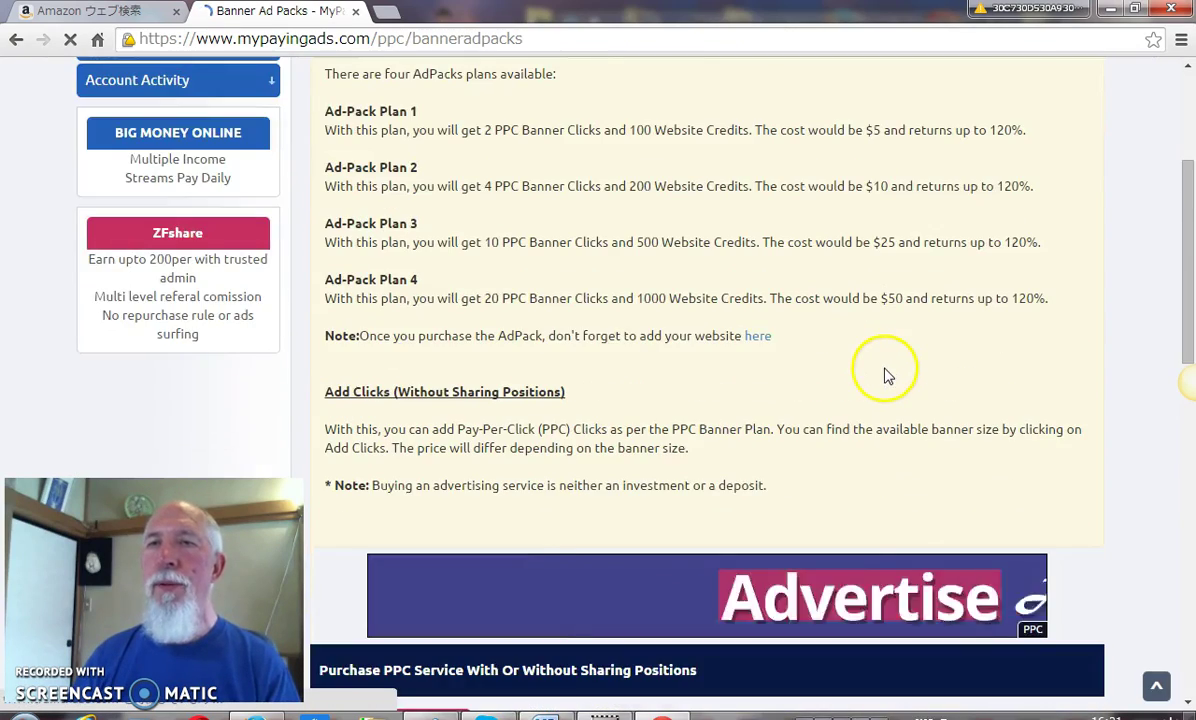
{"action": "scroll", "coordinate": [884, 372], "scroll_direction": "down", "scroll_amount": 1}
{"action": "scroll", "coordinate": [884, 372], "scroll_direction": "down", "scroll_amount": 2}
{"action": "scroll", "coordinate": [884, 372], "scroll_direction": "down", "scroll_amount": 3}
{"action": "scroll", "coordinate": [886, 374], "scroll_direction": "down", "scroll_amount": 3}
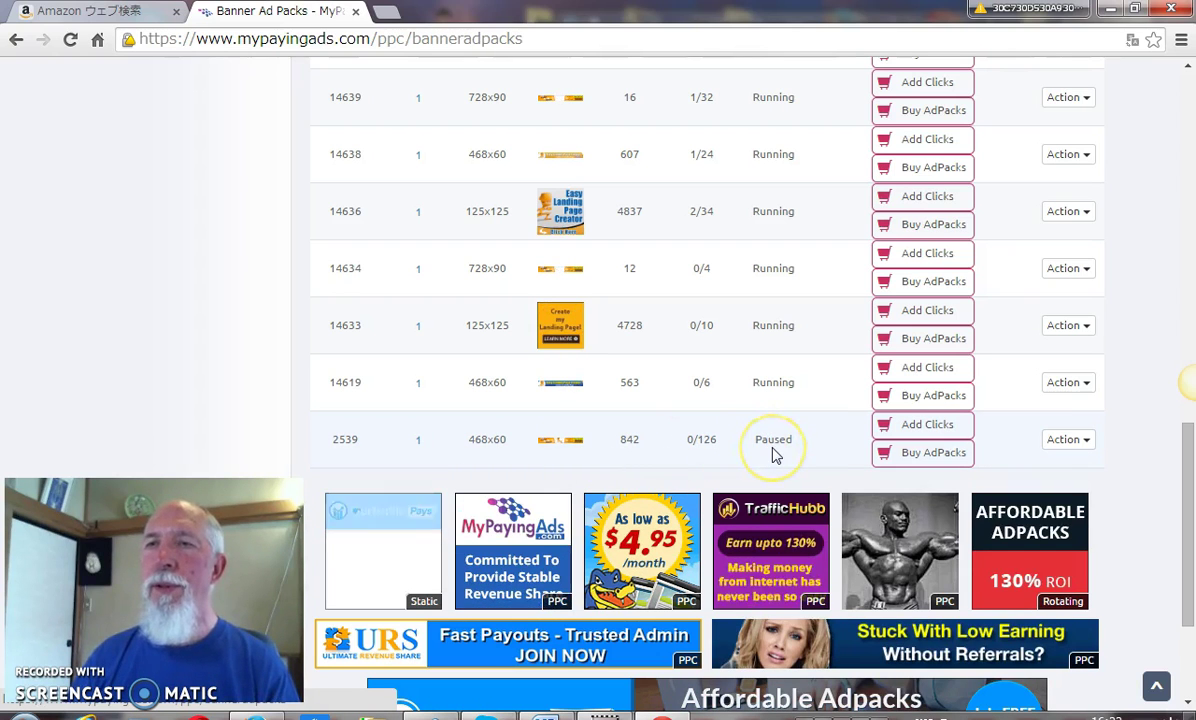
{"action": "left_click", "coordinate": [1088, 446]}
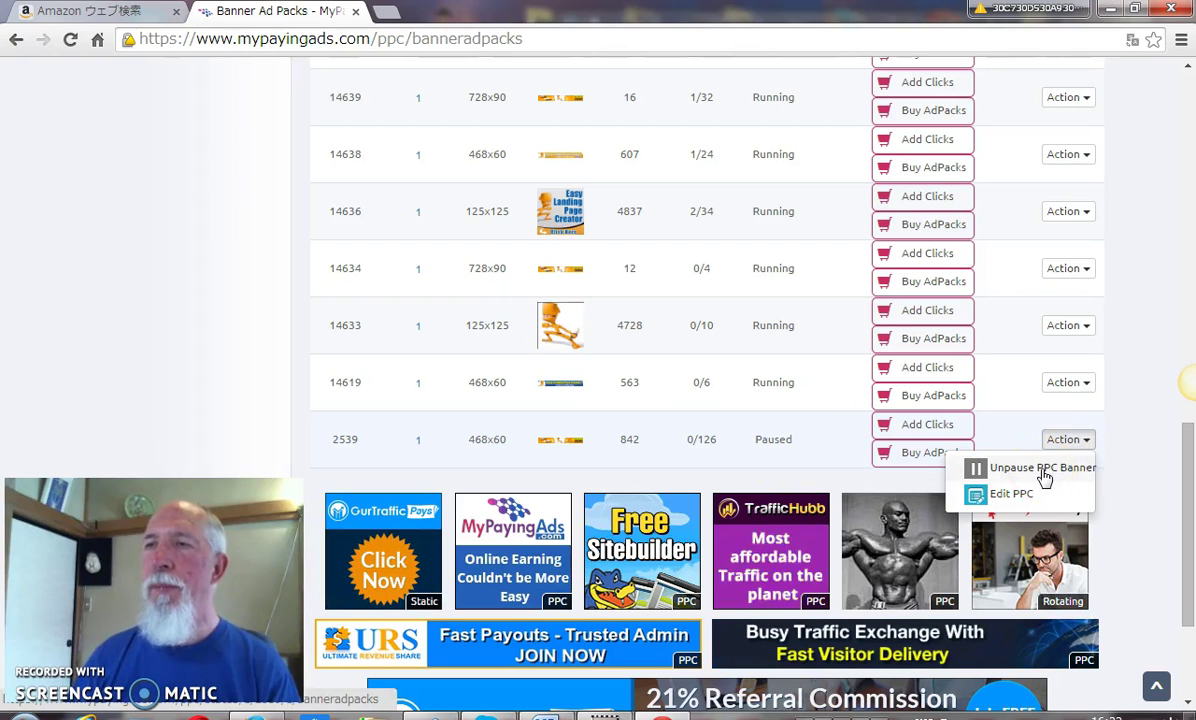
{"action": "left_click", "coordinate": [1044, 469]}
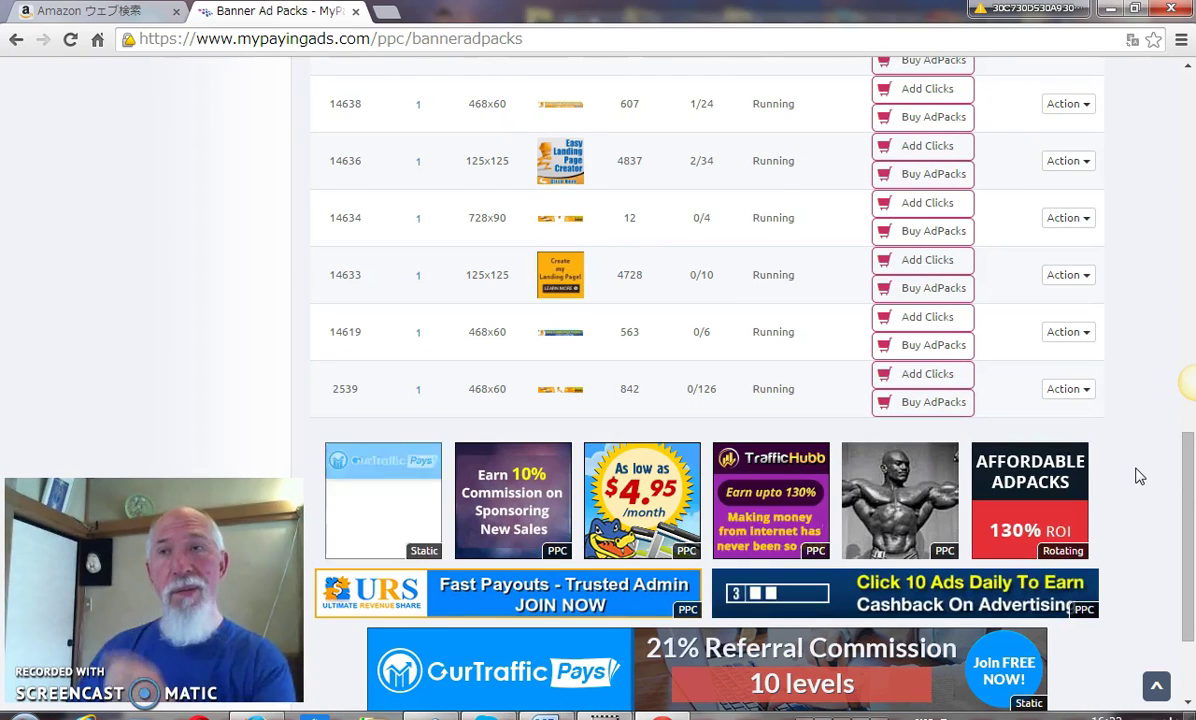
{"action": "scroll", "coordinate": [1138, 476], "scroll_direction": "up", "scroll_amount": 2}
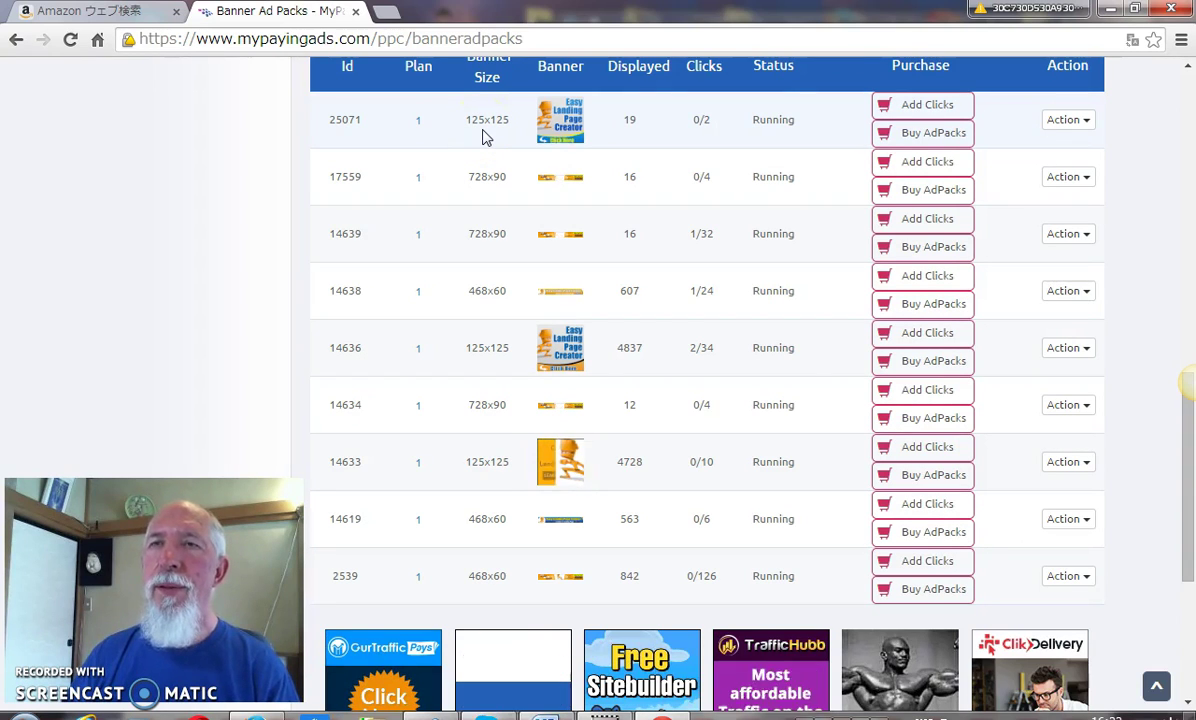
{"action": "left_click", "coordinate": [467, 198]}
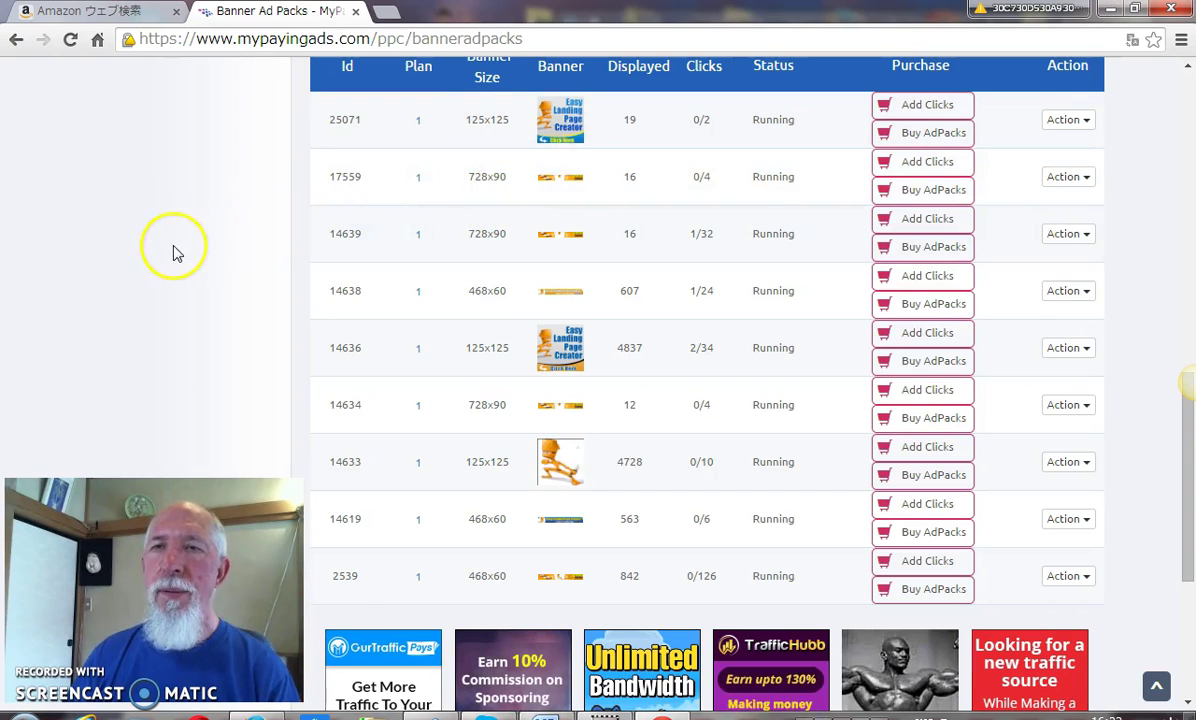
{"action": "scroll", "coordinate": [174, 254], "scroll_direction": "down", "scroll_amount": 3}
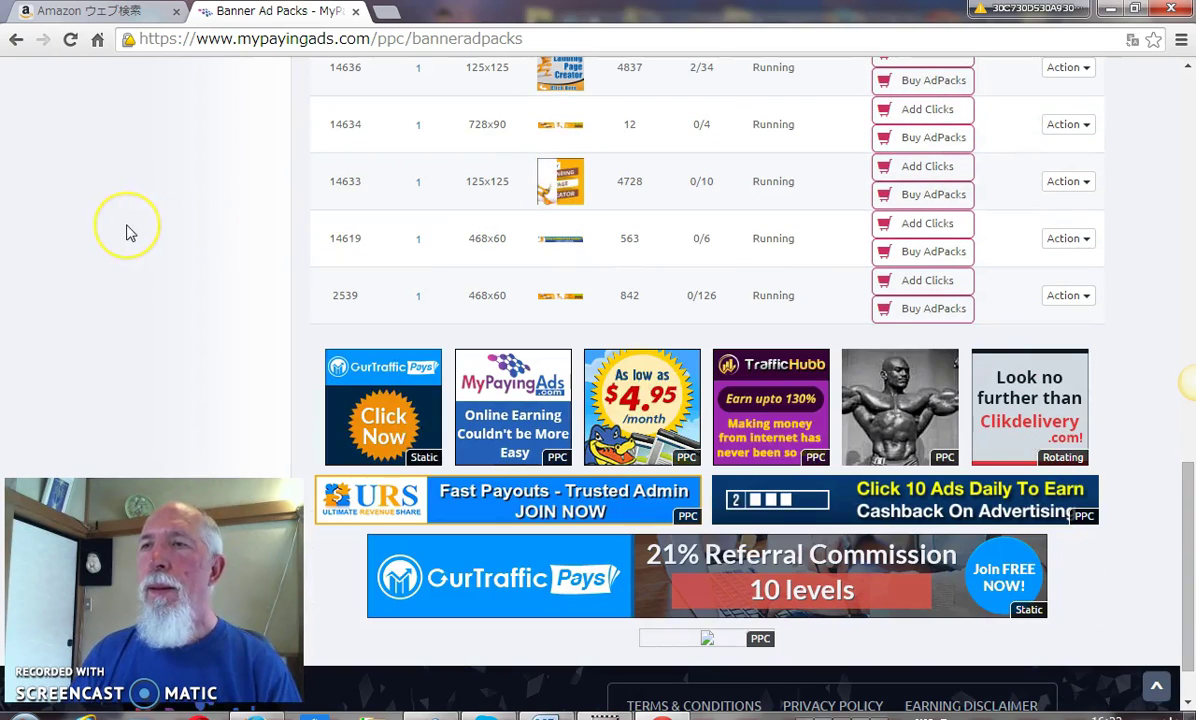